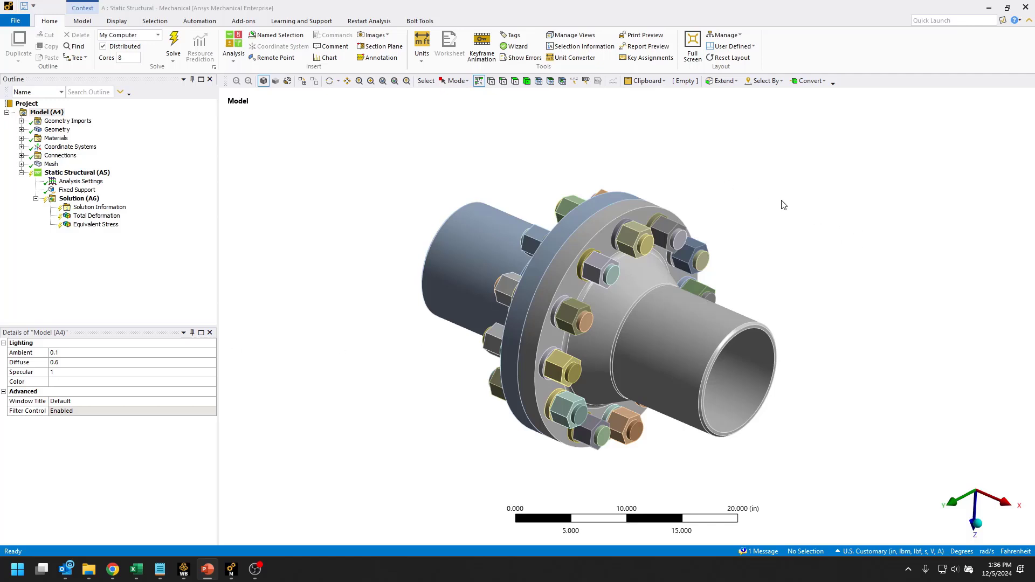
# Select the flange ring body that joins the two pipes
pyautogui.moveTo(746, 214)
pyautogui.mouseDown(button='middle')
pyautogui.moveTo(767, 201)
pyautogui.moveTo(783, 208)
pyautogui.moveTo(756, 203)
pyautogui.mouseUp(button='middle')
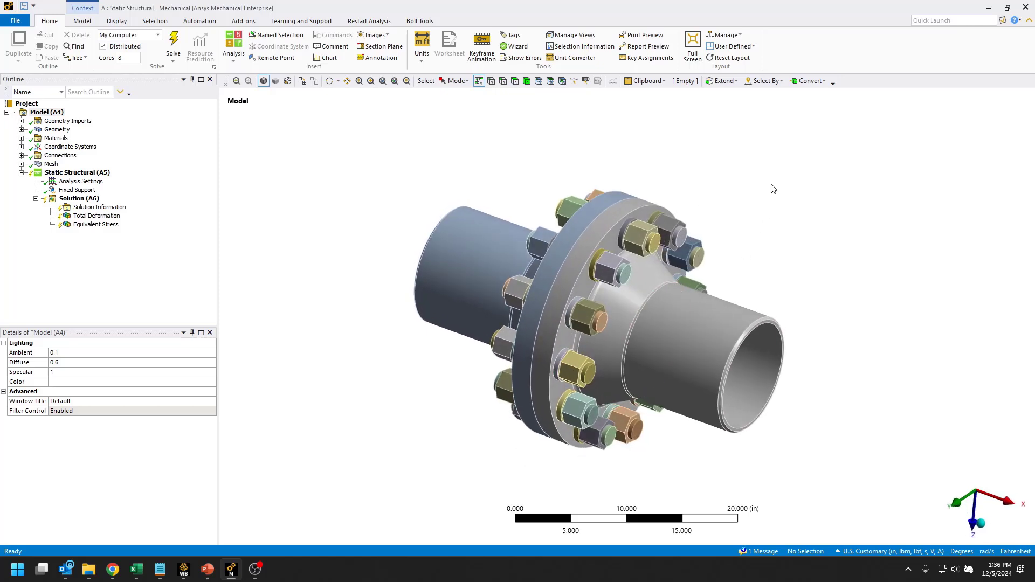
pyautogui.keyDown('ctrl'); pyautogui.moveTo(793, 199); pyautogui.dragTo(742, 185, button='middle'); pyautogui.keyUp('ctrl')
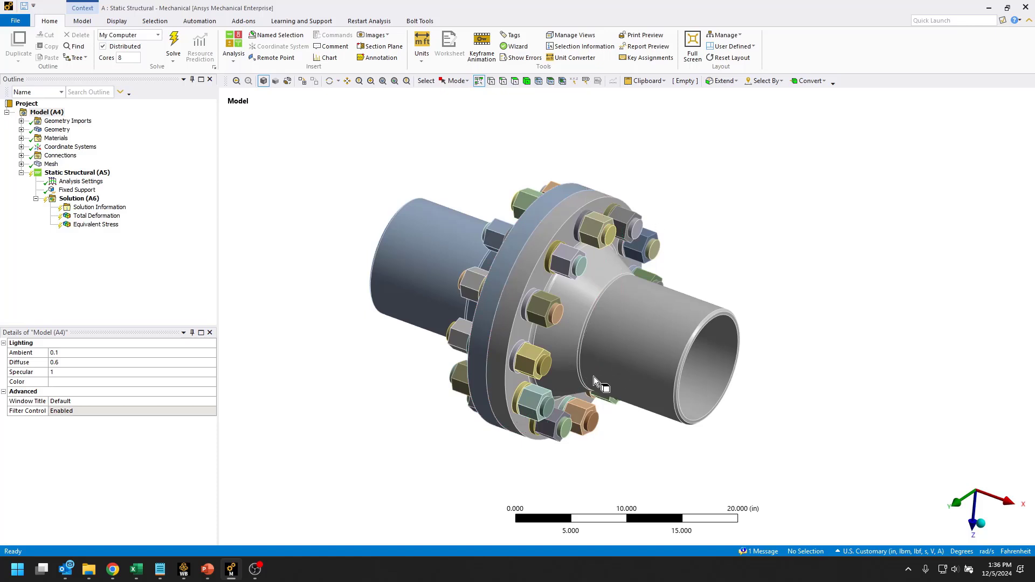
pyautogui.click(519, 279)
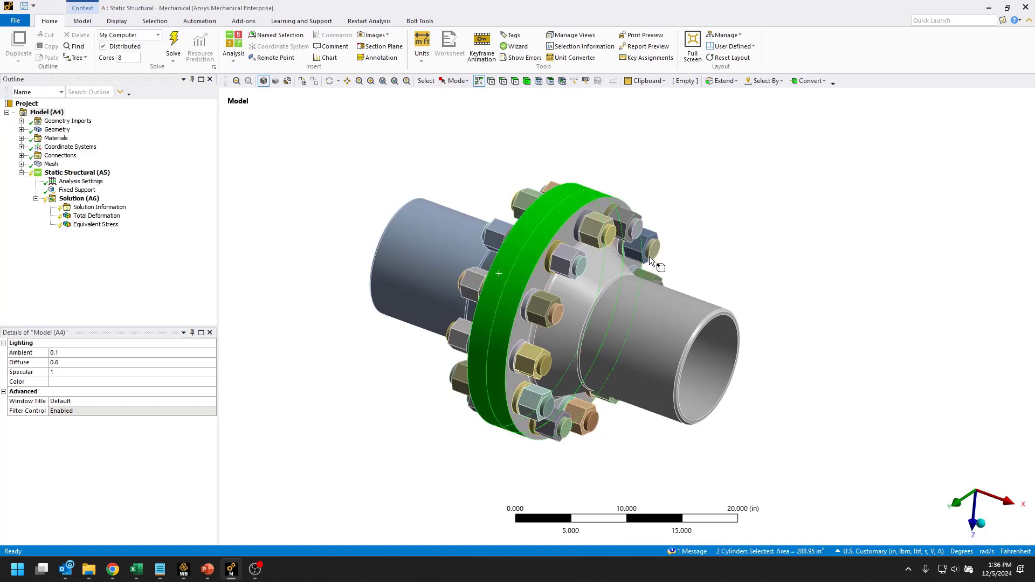
# Hide the flanges and pipes so only the 12 bolts are shown
pyautogui.press('F9')
pyautogui.moveTo(740, 186); pyautogui.dragTo(728, 209, button='middle')
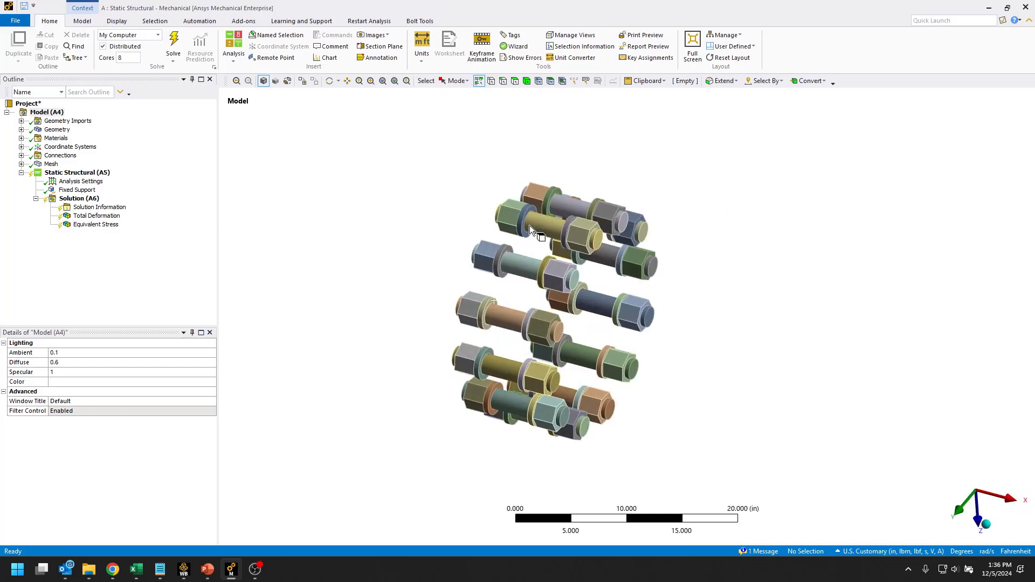
pyautogui.moveTo(751, 258); pyautogui.dragTo(852, 217, button='middle')
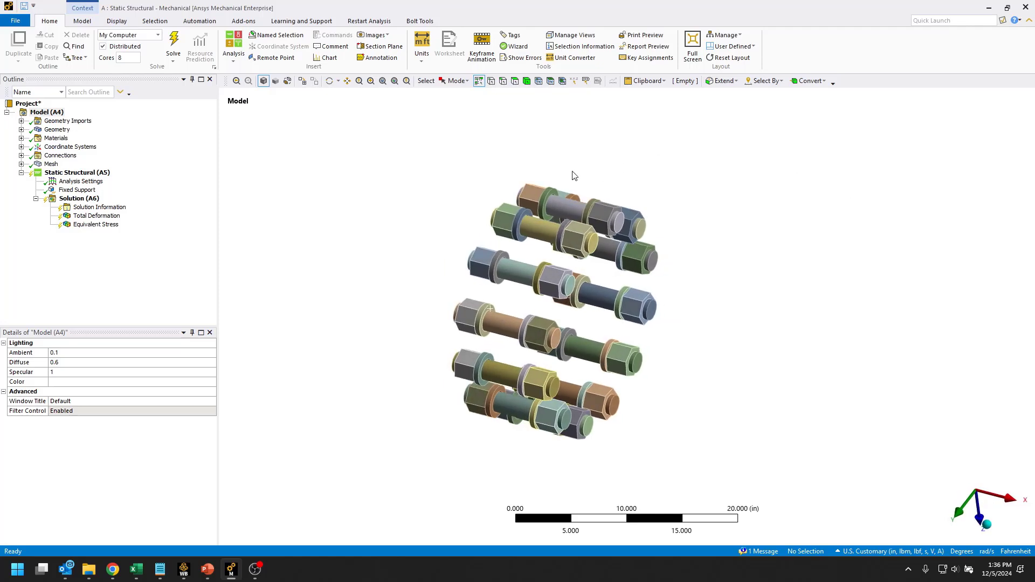
# With the Face filter, select one bolt's cylindrical shank face
pyautogui.click(515, 81)
pyautogui.click(531, 229)
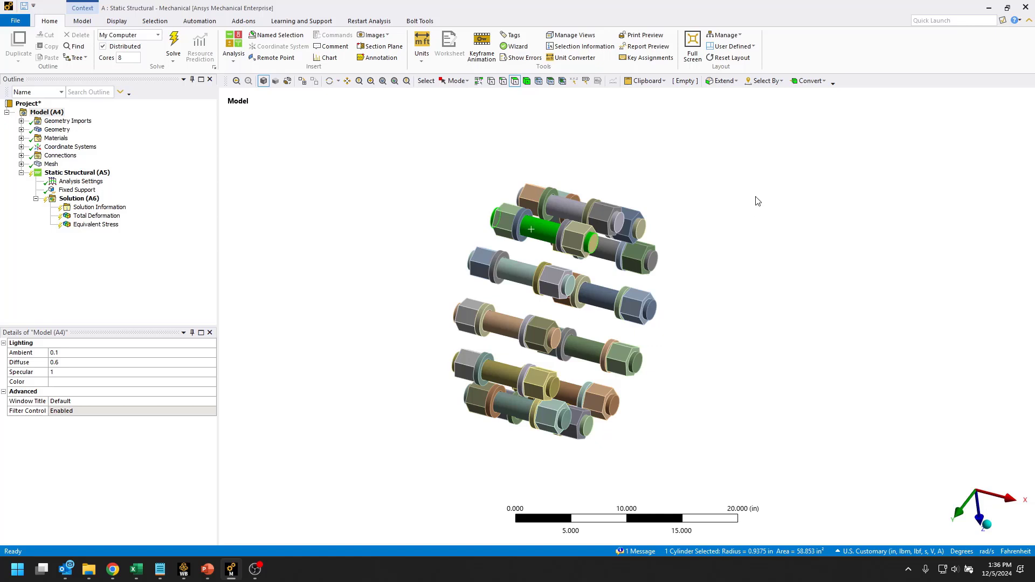
pyautogui.moveTo(767, 289); pyautogui.dragTo(736, 294, button='middle')
# Insert a Bolt Pretension on the selected face with a 500 lbf preload for step 1
pyautogui.rightClick(75, 173)
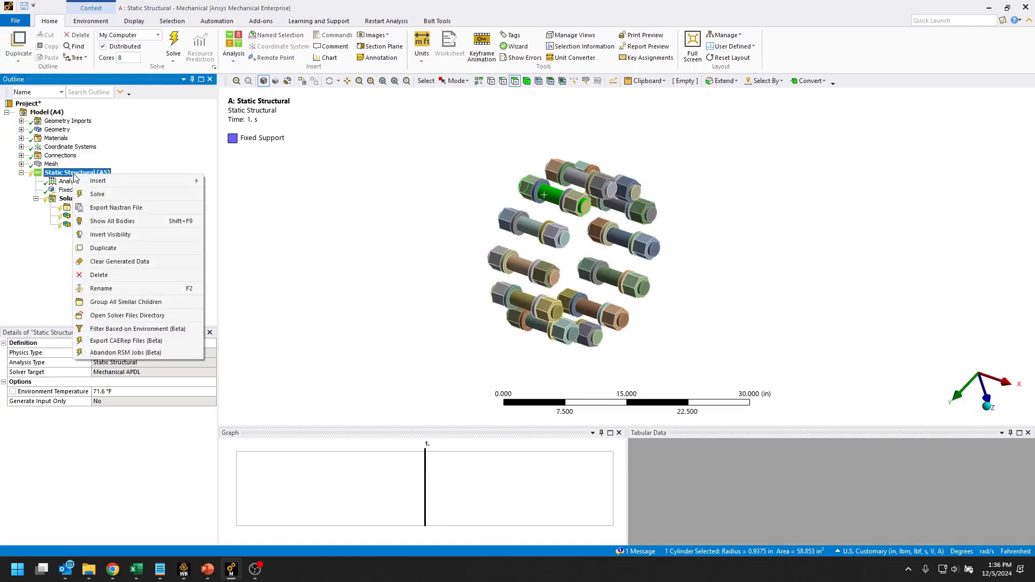
pyautogui.moveTo(124, 187)
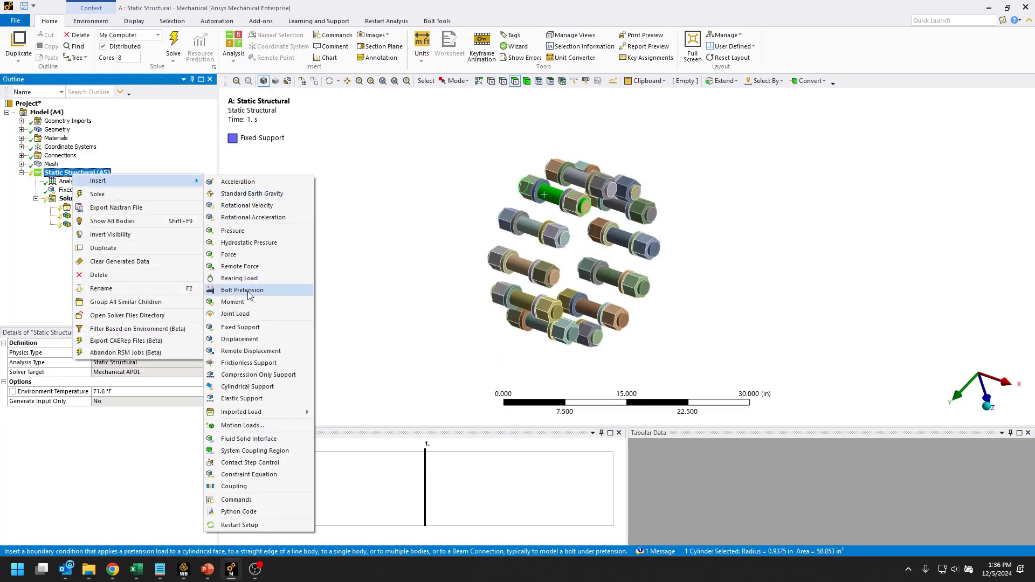
pyautogui.press('Escape')
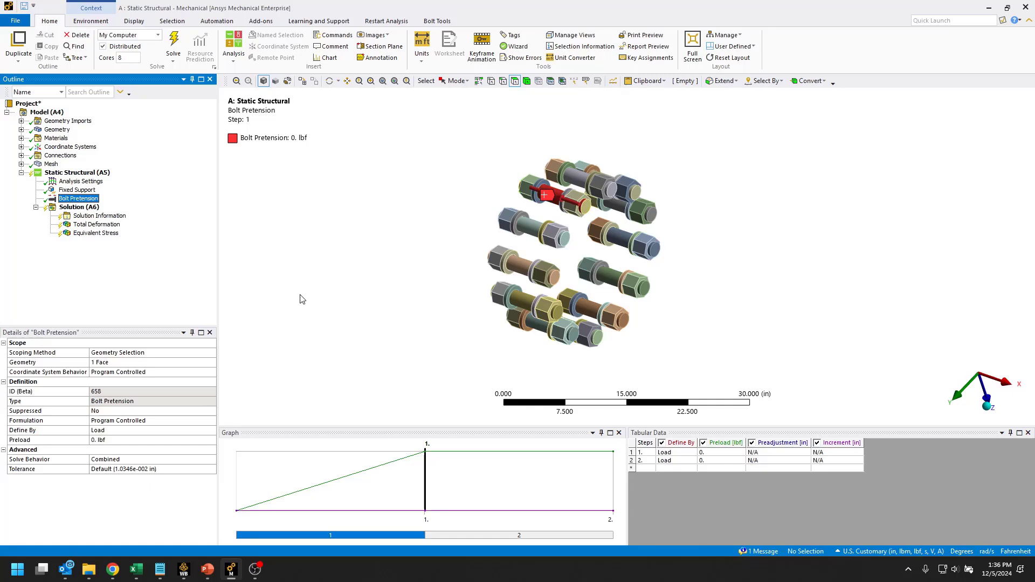
pyautogui.moveTo(543, 193); pyautogui.dragTo(690, 258, button='middle')
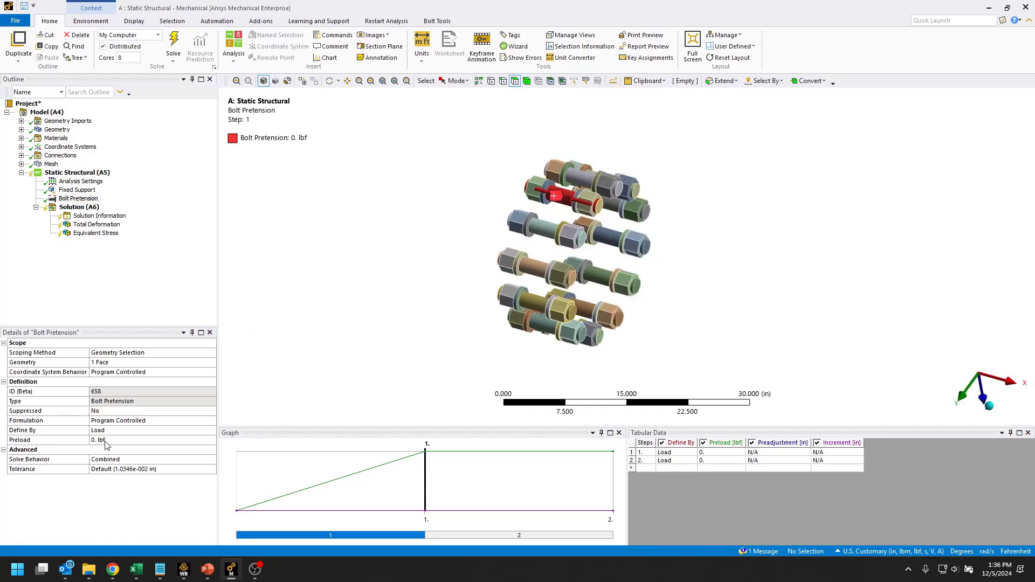
pyautogui.click(104, 440)
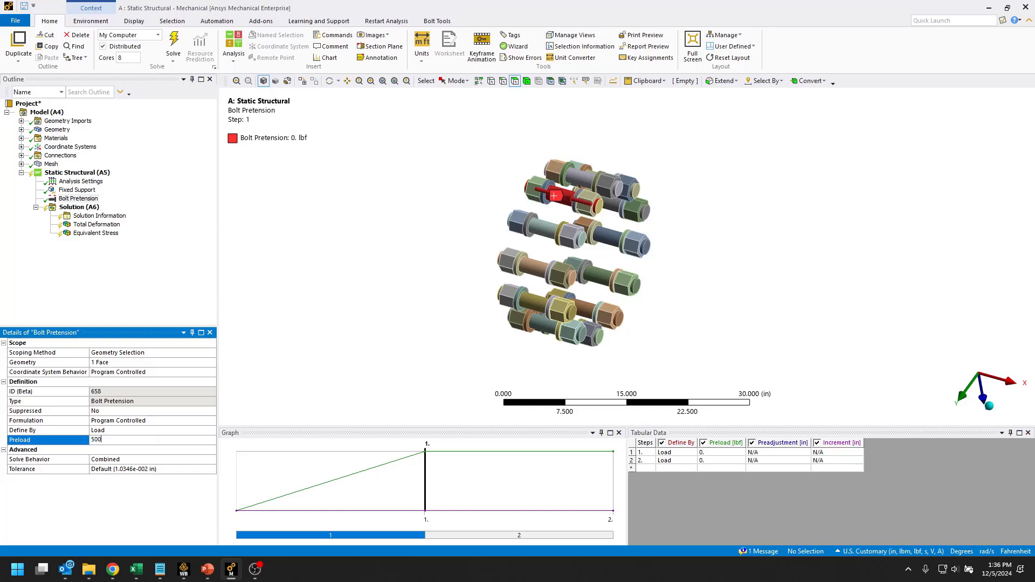
pyautogui.write('500')
pyautogui.press('Return')
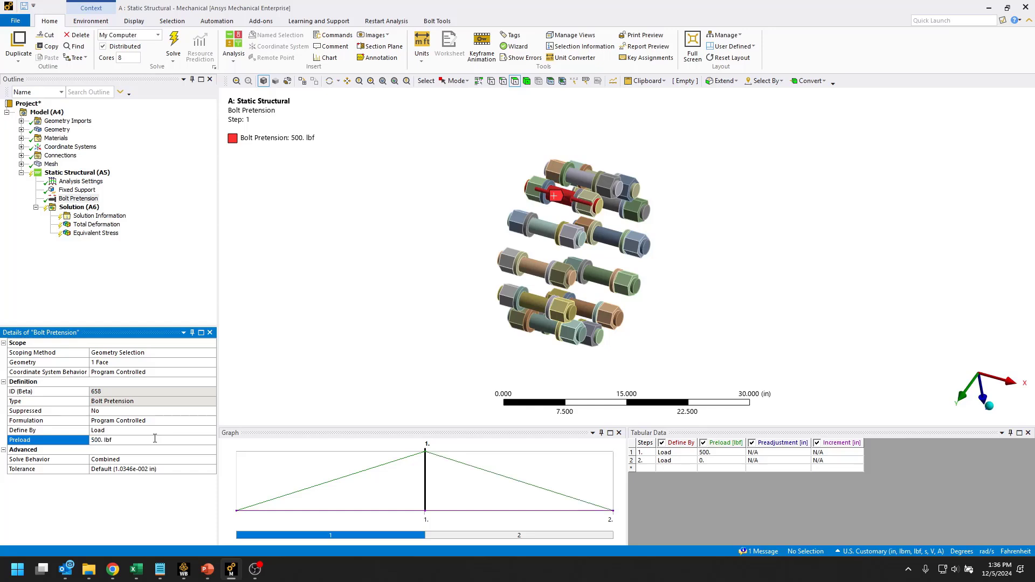
# Set the pretension's Define By to Lock for step 2
pyautogui.click(525, 538)
pyautogui.click(185, 429)
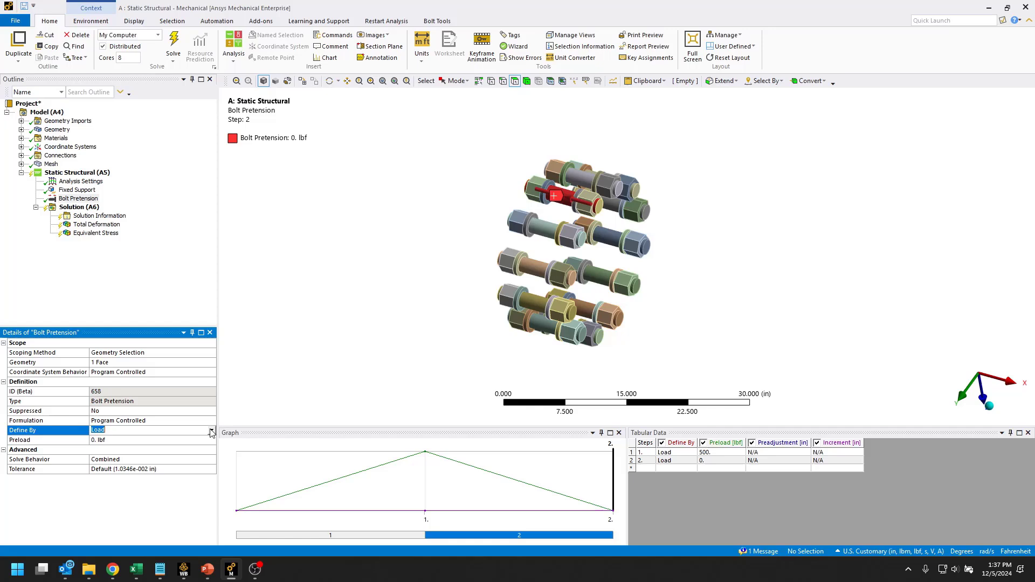
pyautogui.click(108, 453)
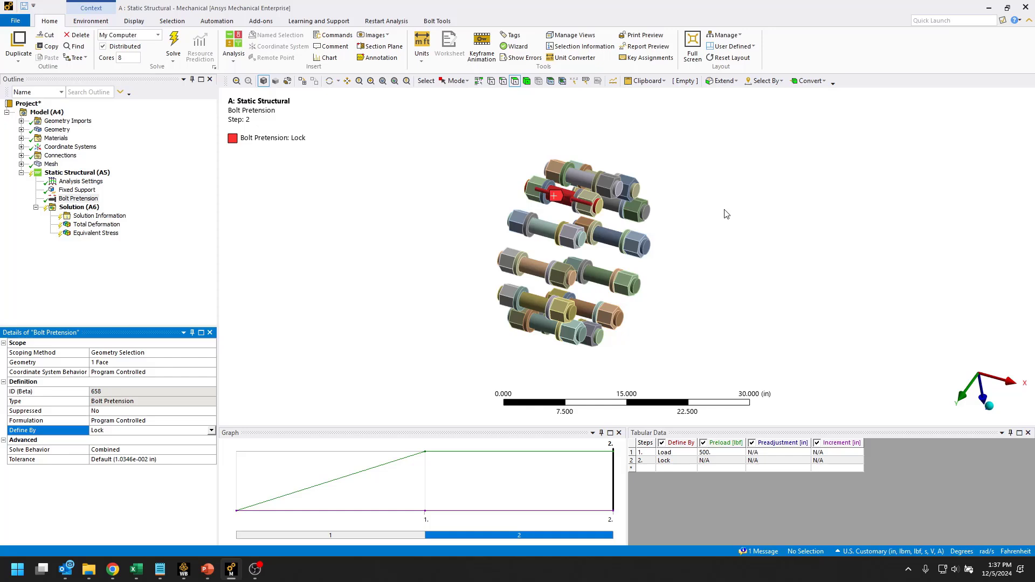
pyautogui.moveTo(656, 214); pyautogui.dragTo(699, 226, button='middle')
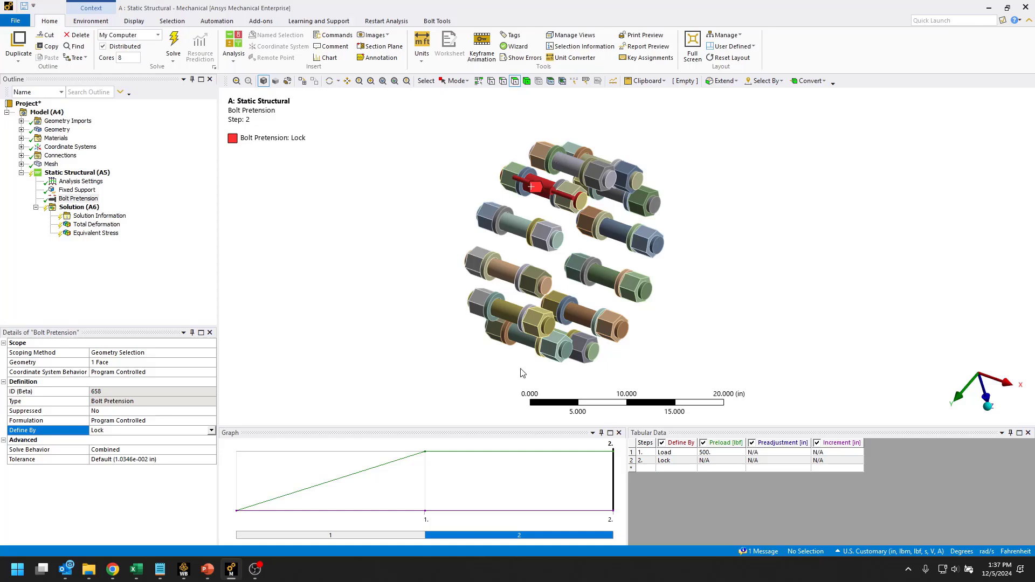
pyautogui.moveTo(769, 222)
pyautogui.mouseDown(button='middle')
pyautogui.moveTo(669, 229)
pyautogui.moveTo(776, 223)
pyautogui.mouseUp(button='middle')
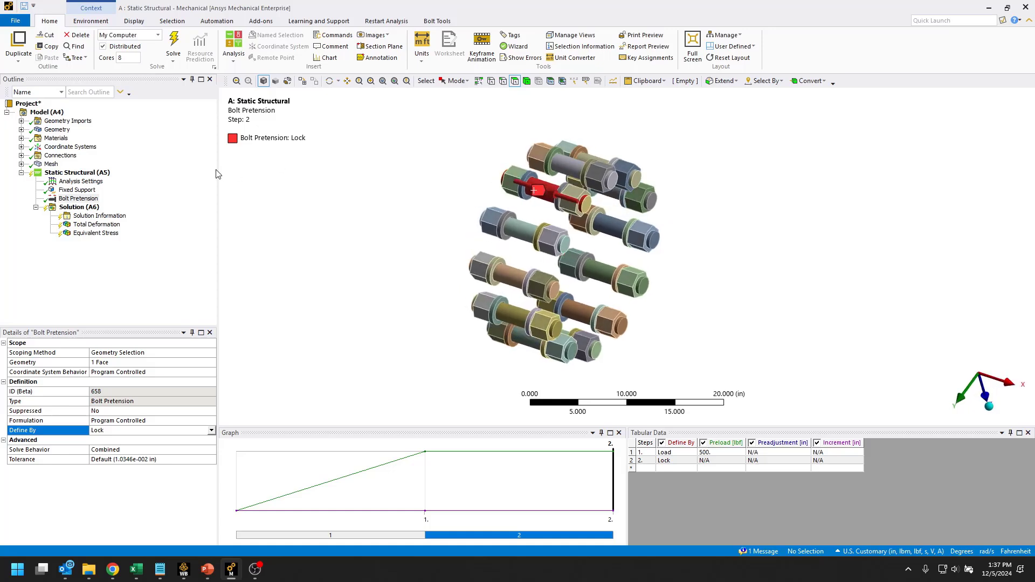
# Select one bolt shank face and extend it to all same-size faces on the 12 bolts
pyautogui.click(107, 174)
pyautogui.click(555, 187)
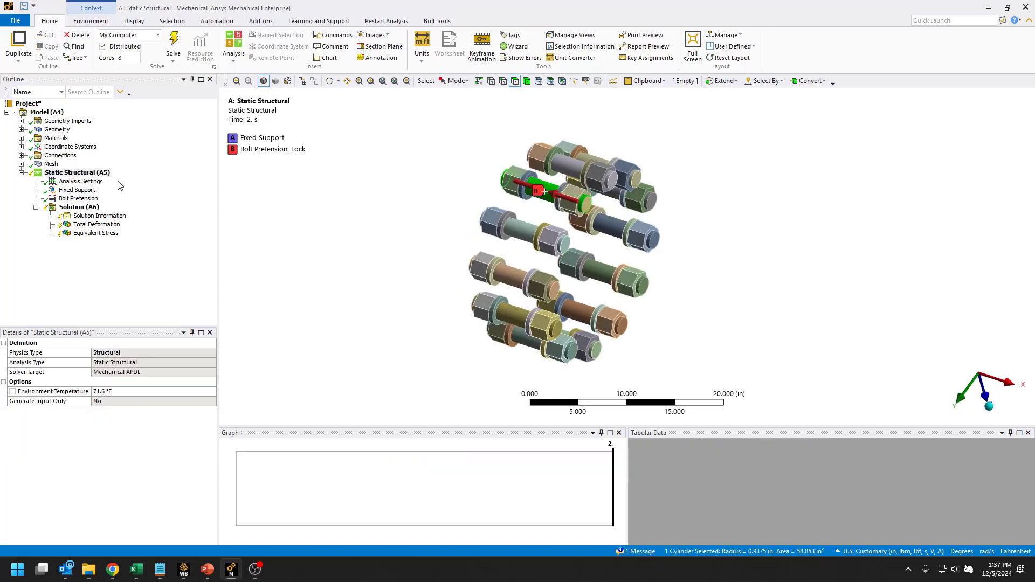
pyautogui.moveTo(743, 229); pyautogui.dragTo(717, 199, button='middle')
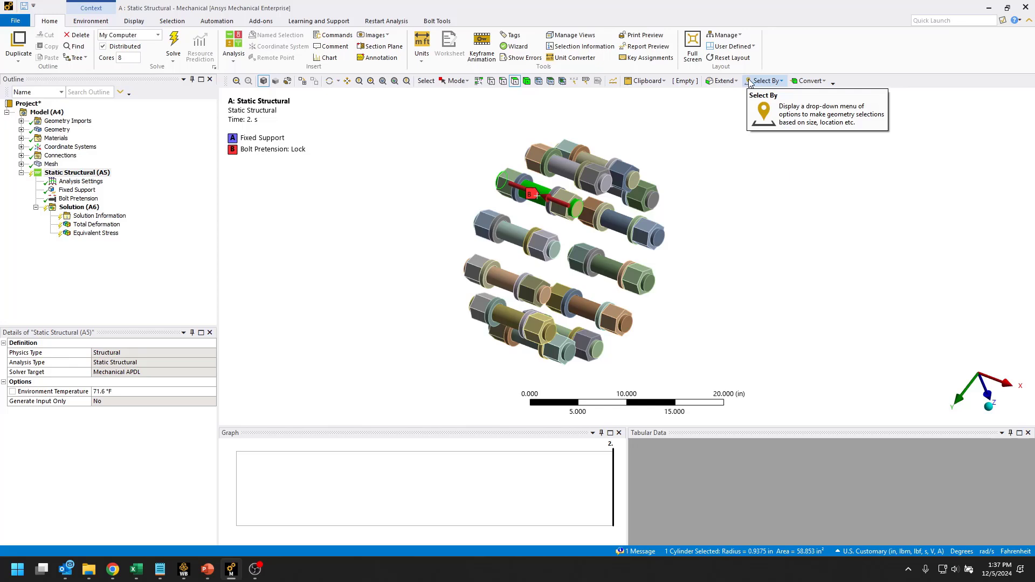
pyautogui.click(774, 82)
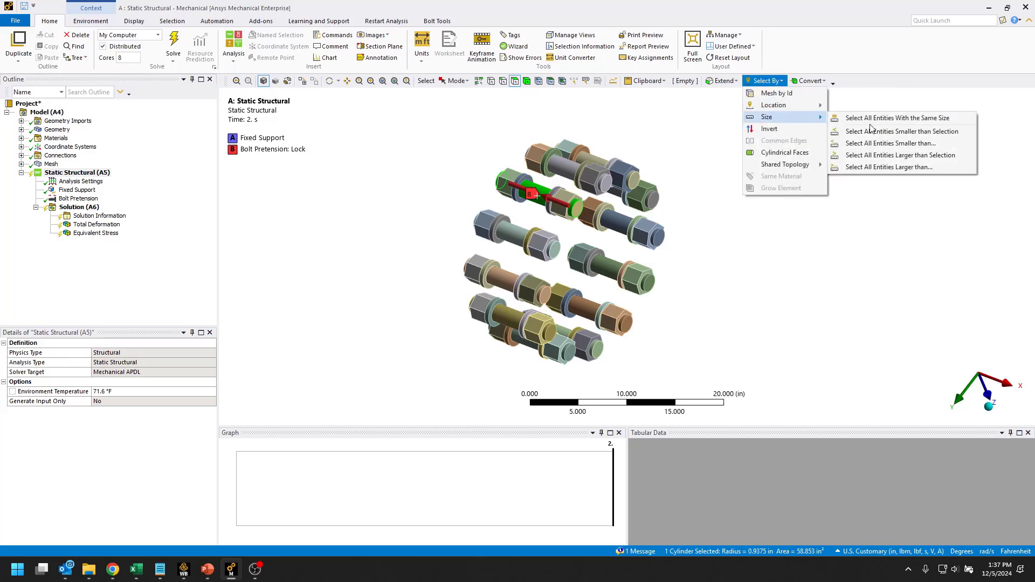
pyautogui.click(933, 122)
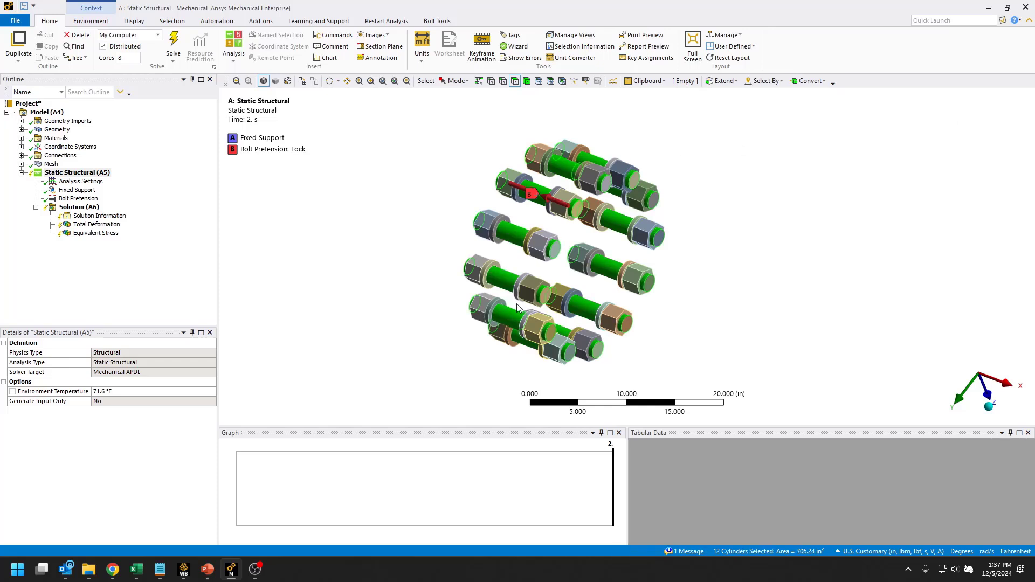
# Create a Named Selection 'bolt faces' from the 12 selected shank faces
pyautogui.rightClick(704, 183)
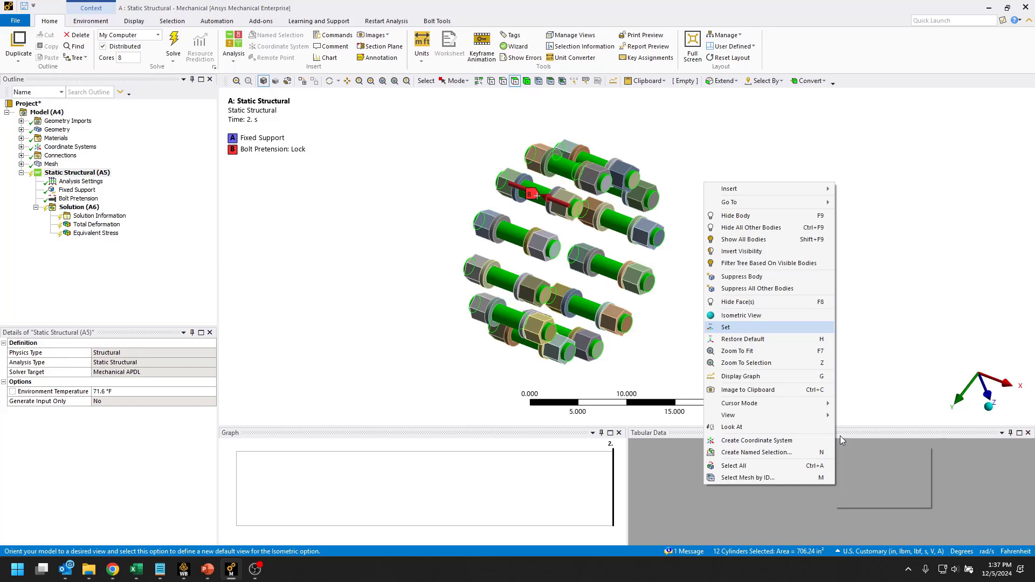
pyautogui.click(778, 453)
pyautogui.write('bolt faces')
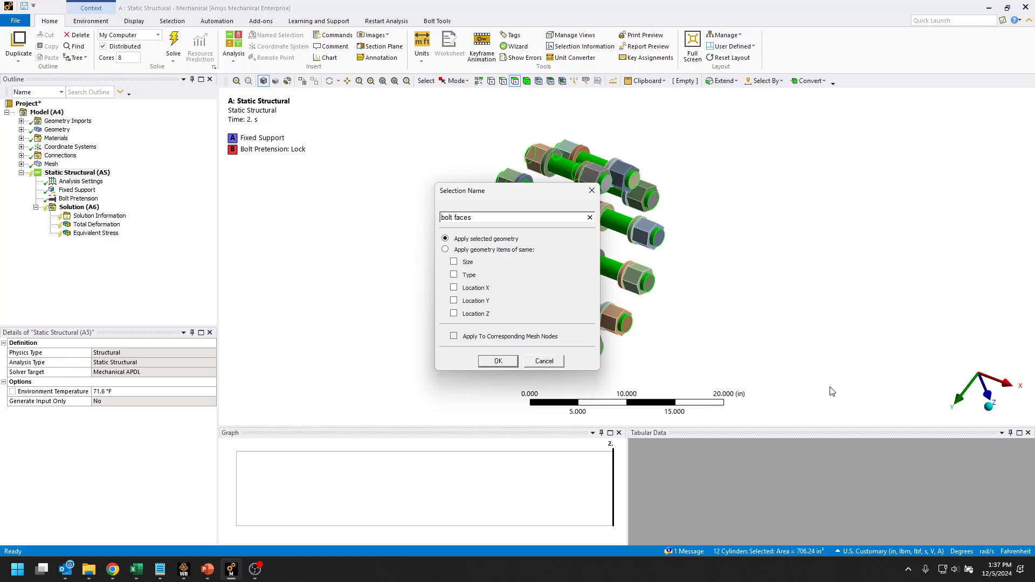
pyautogui.press('Return')
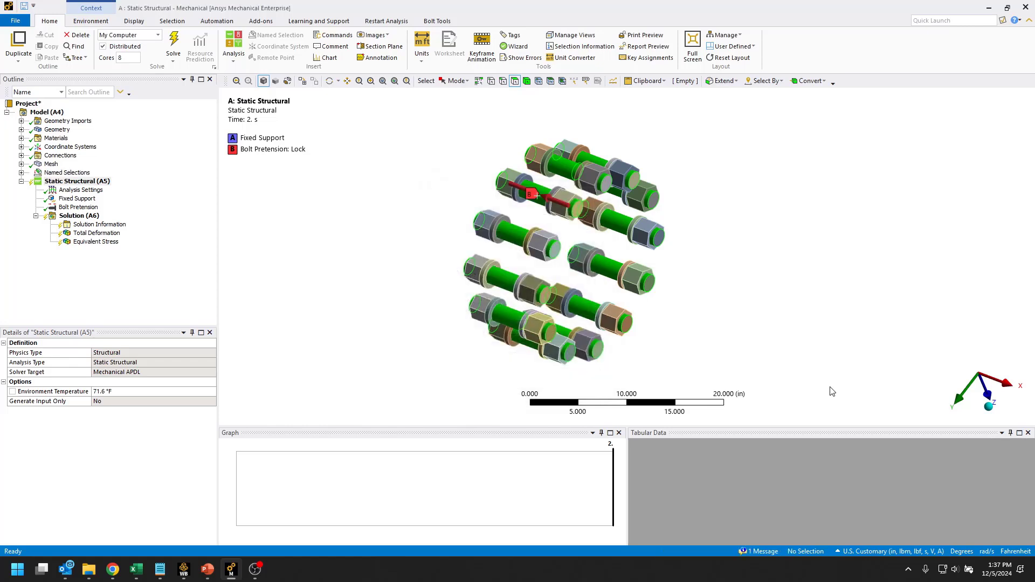
pyautogui.click(22, 172)
pyautogui.click(72, 181)
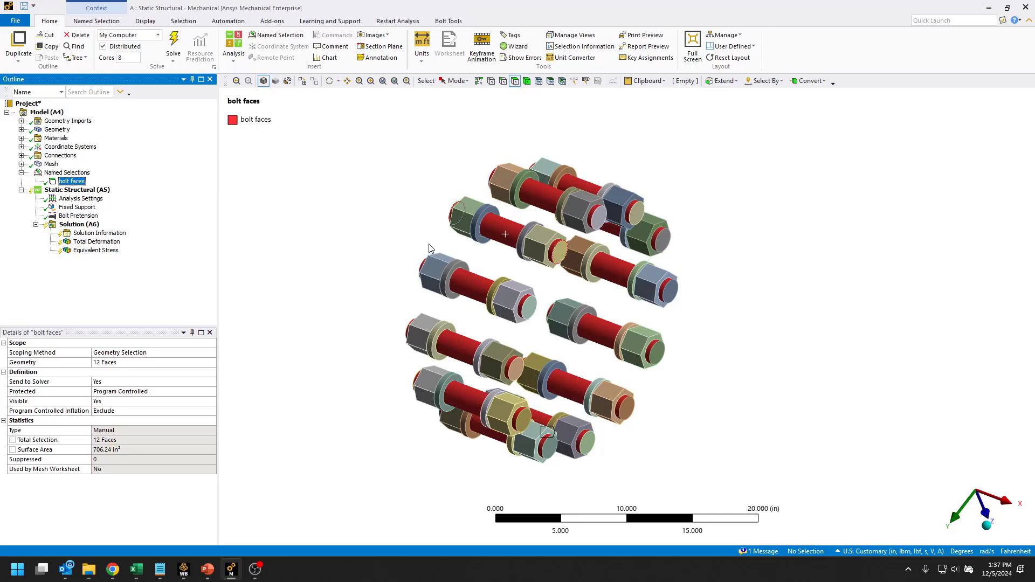
pyautogui.moveTo(783, 291)
pyautogui.mouseDown(button='middle')
pyautogui.moveTo(730, 296)
pyautogui.moveTo(781, 287)
pyautogui.mouseUp(button='middle')
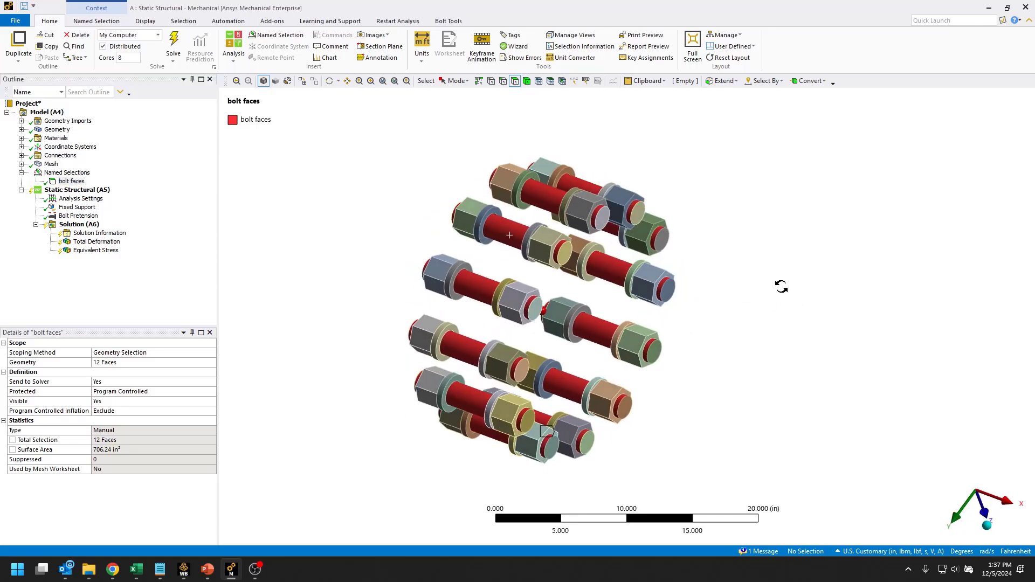
# Launch the Automation Object Generator with the Bolt Pretension as its template
pyautogui.click(81, 217)
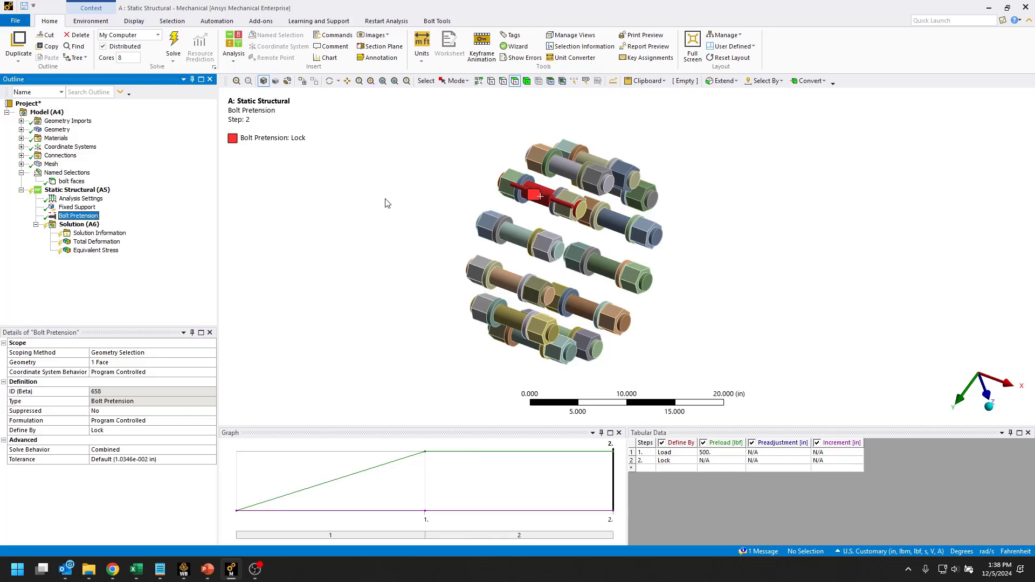
pyautogui.click(217, 20)
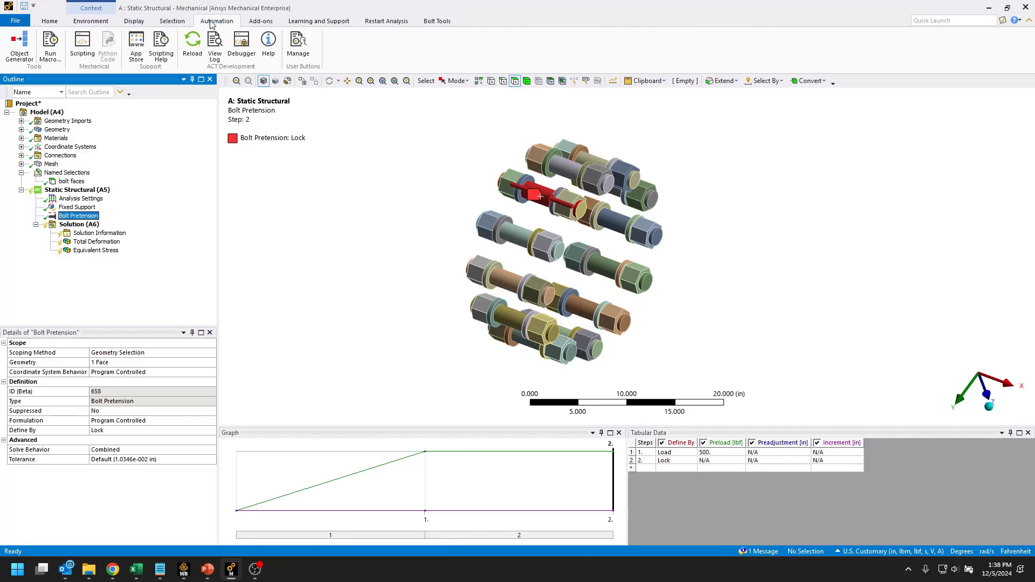
pyautogui.click(11, 49)
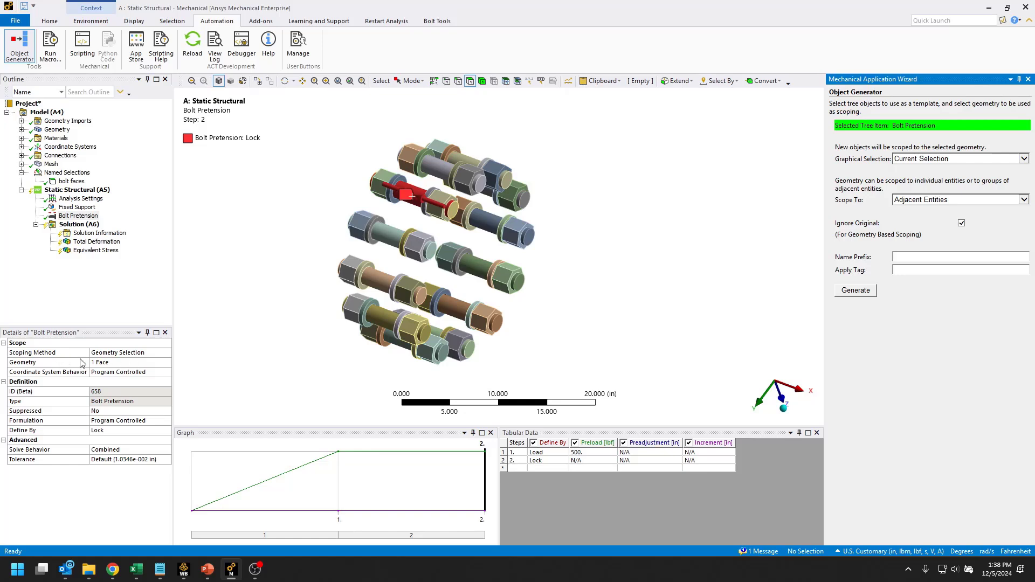
# Scope the generator to 'bolt faces' and generate Bolt Pretension 2 through 12
pyautogui.click(1024, 158)
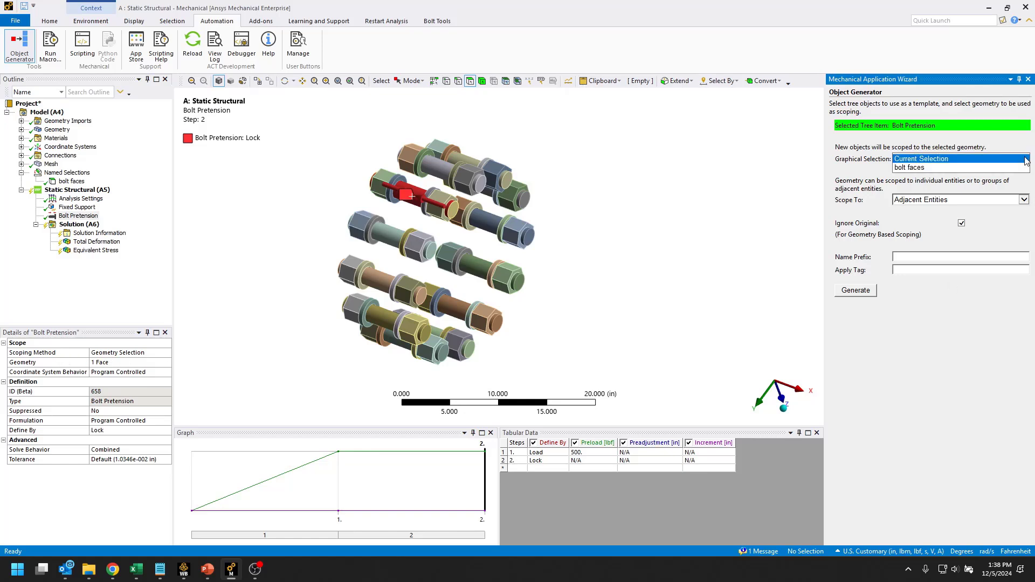
pyautogui.click(911, 167)
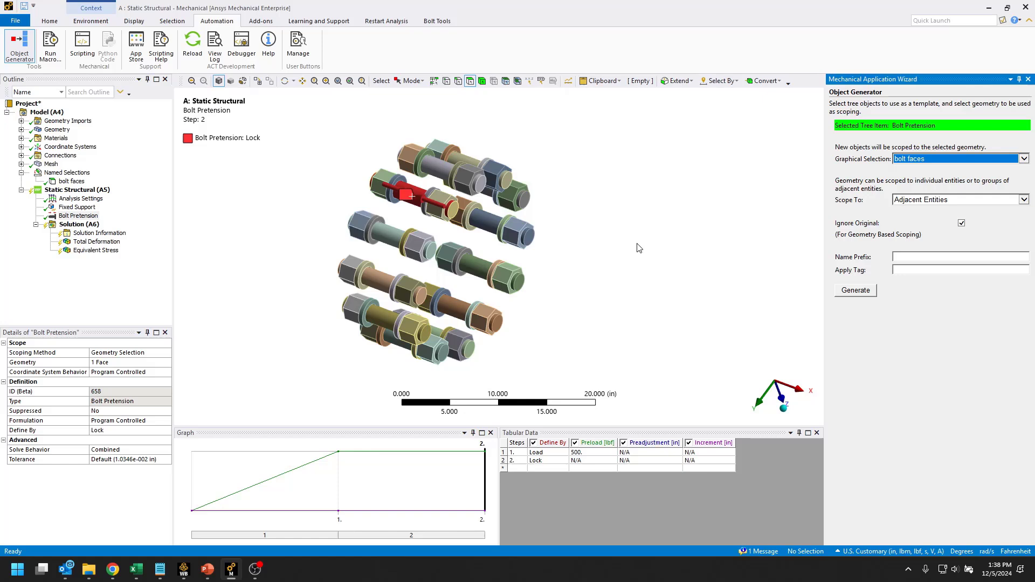
pyautogui.click(855, 291)
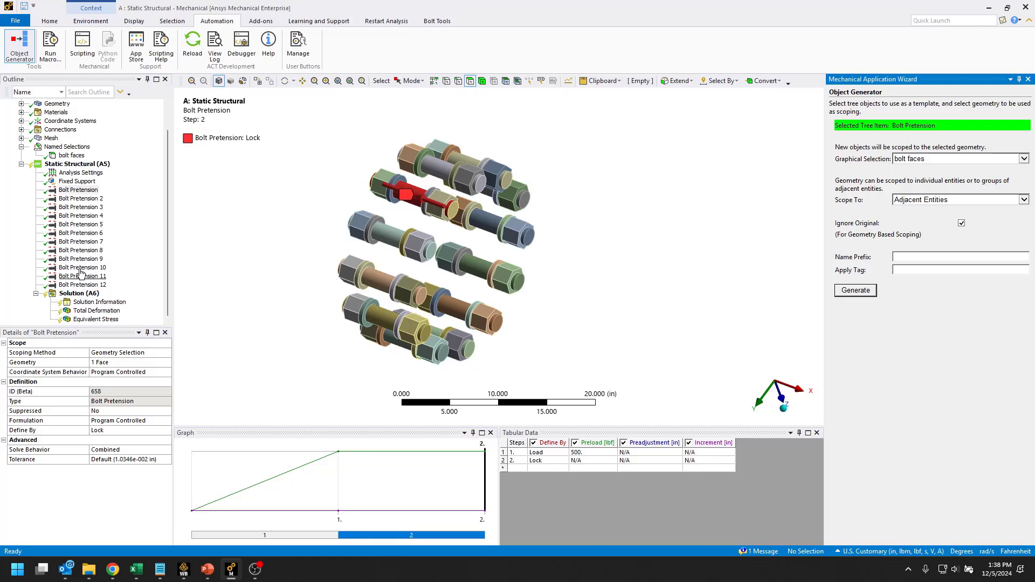
pyautogui.click(1028, 79)
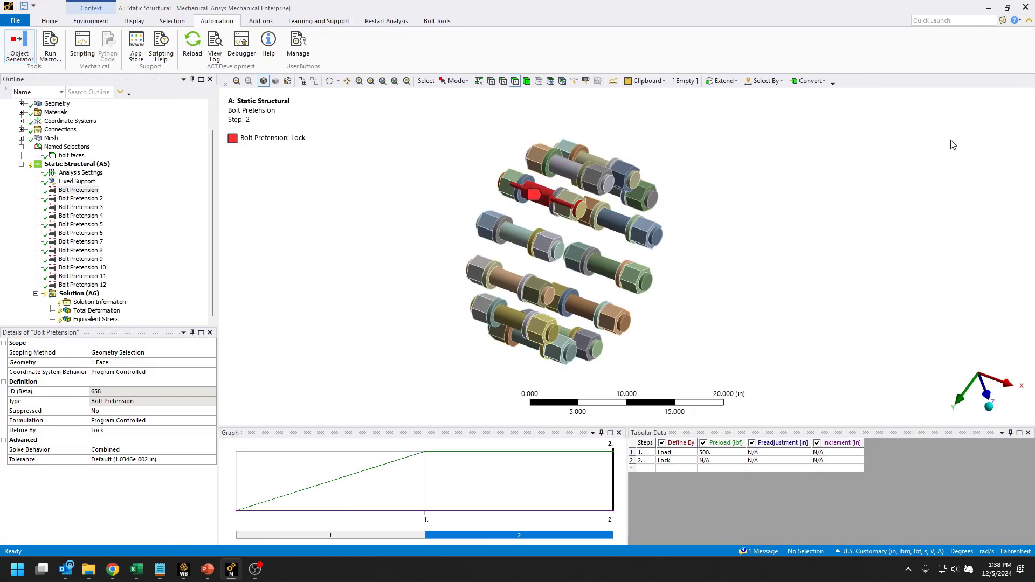
# Select all twelve Bolt Pretension items together in the Outline
pyautogui.click(79, 190)
pyautogui.keyDown('shift'); pyautogui.click(102, 284); pyautogui.keyUp('shift')
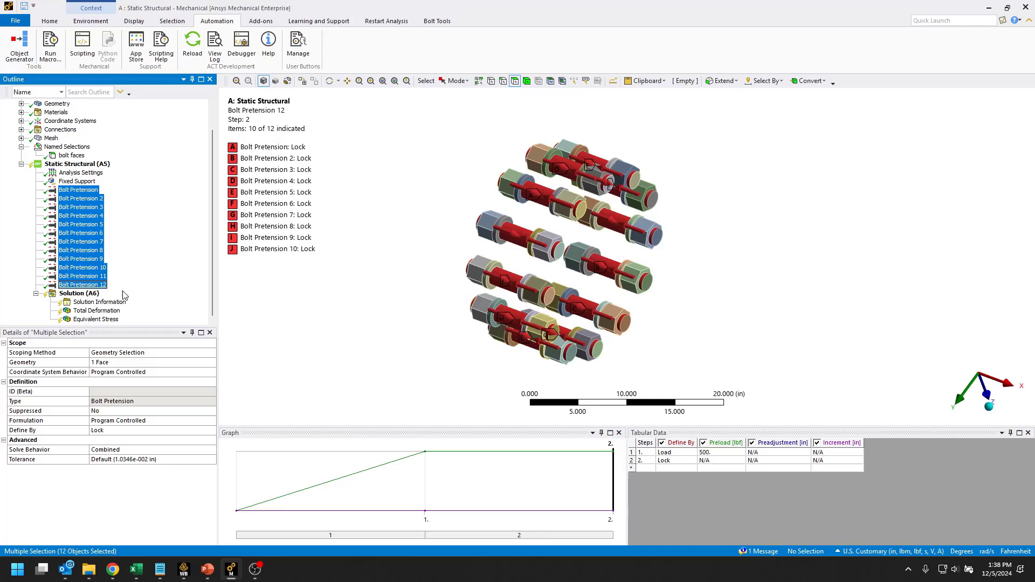
pyautogui.moveTo(761, 203); pyautogui.dragTo(730, 204, button='middle')
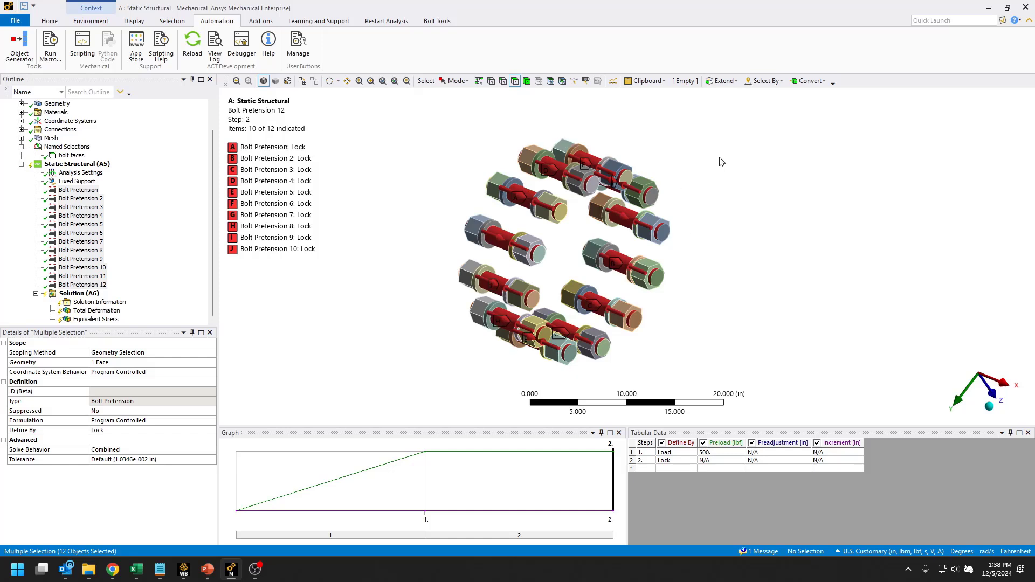
# Show all bodies again and rotate the model to inspect the twelve pretensions
pyautogui.rightClick(750, 188)
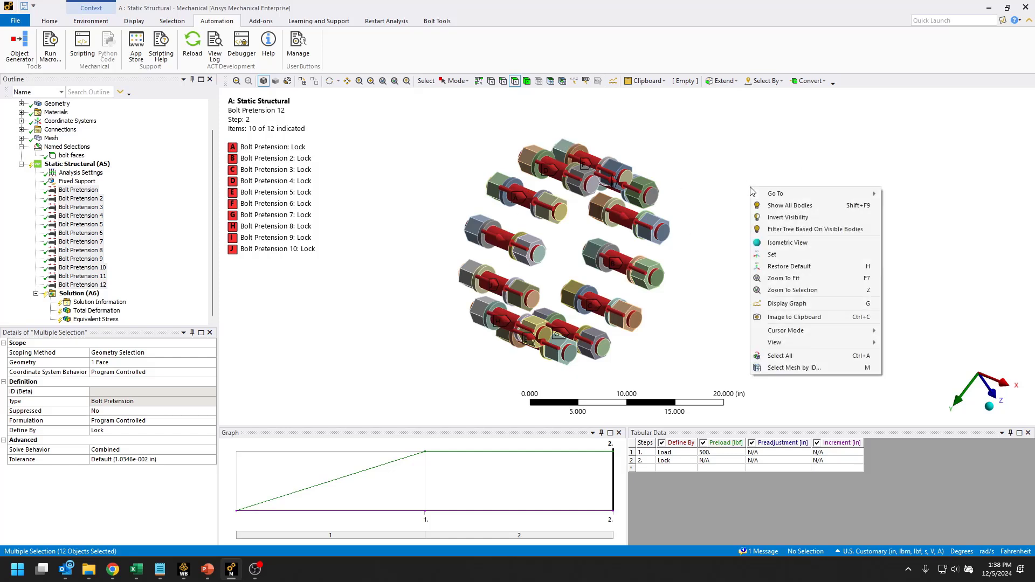
pyautogui.click(776, 205)
pyautogui.moveTo(769, 203)
pyautogui.mouseDown(button='middle')
pyautogui.moveTo(892, 212)
pyautogui.moveTo(758, 204)
pyautogui.mouseUp(button='middle')
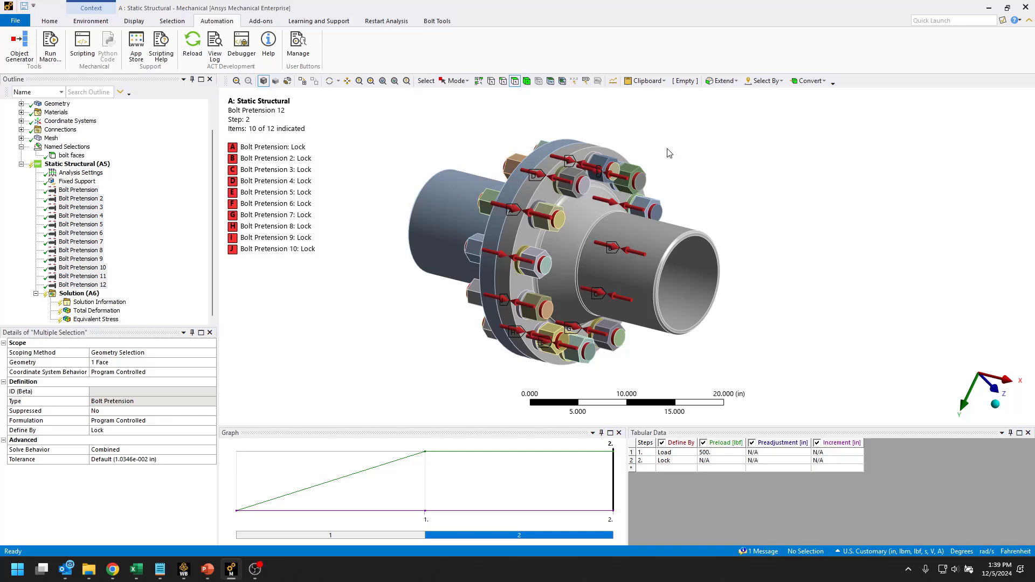
pyautogui.moveTo(747, 159)
pyautogui.mouseDown(button='middle')
pyautogui.moveTo(839, 162)
pyautogui.moveTo(744, 161)
pyautogui.mouseUp(button='middle')
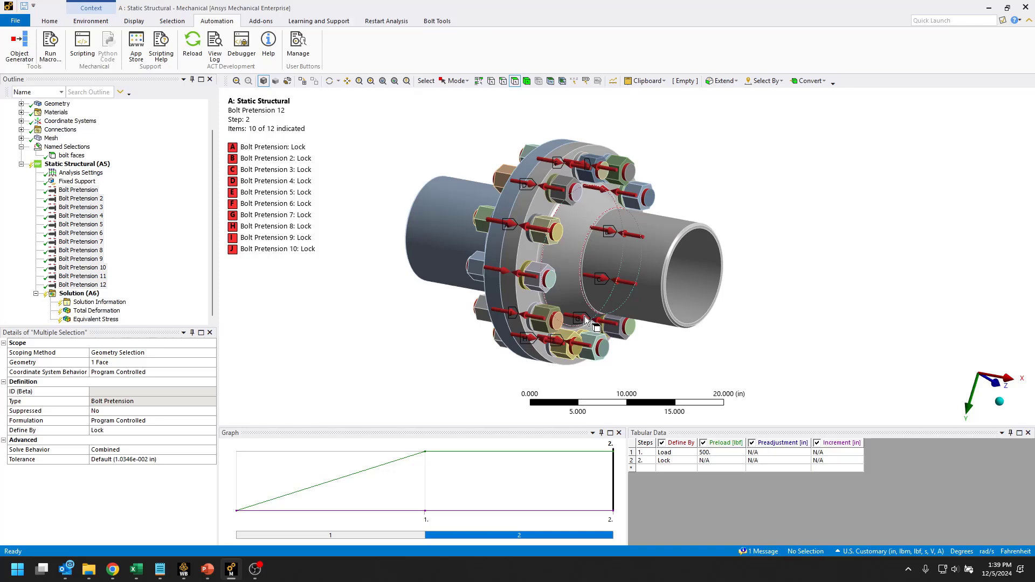
pyautogui.moveTo(566, 193); pyautogui.dragTo(608, 174, button='middle')
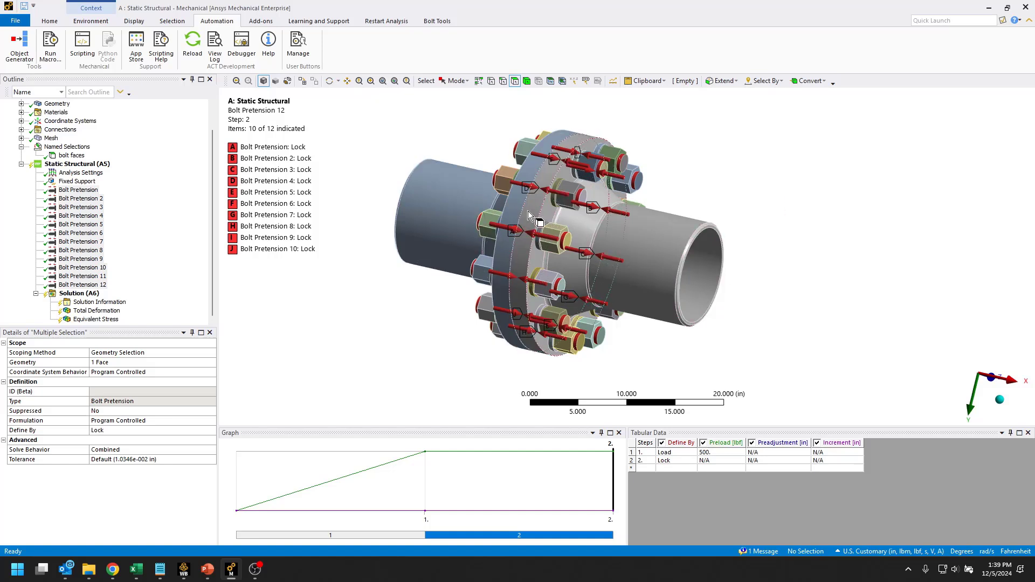
# Hide the flange and pipe, then suppress all the bolt bodies
pyautogui.click(510, 217)
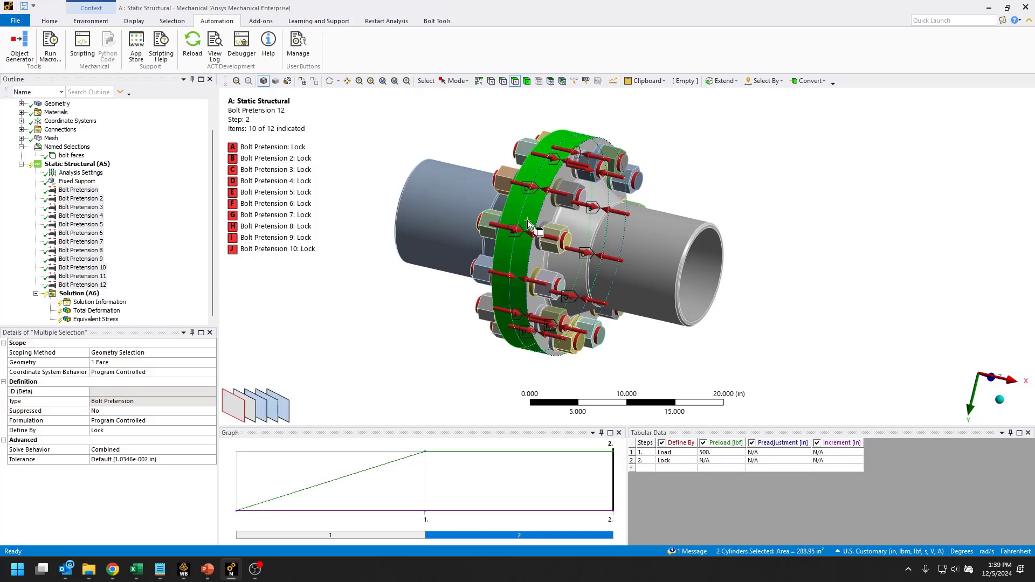
pyautogui.press('F9')
pyautogui.click(527, 81)
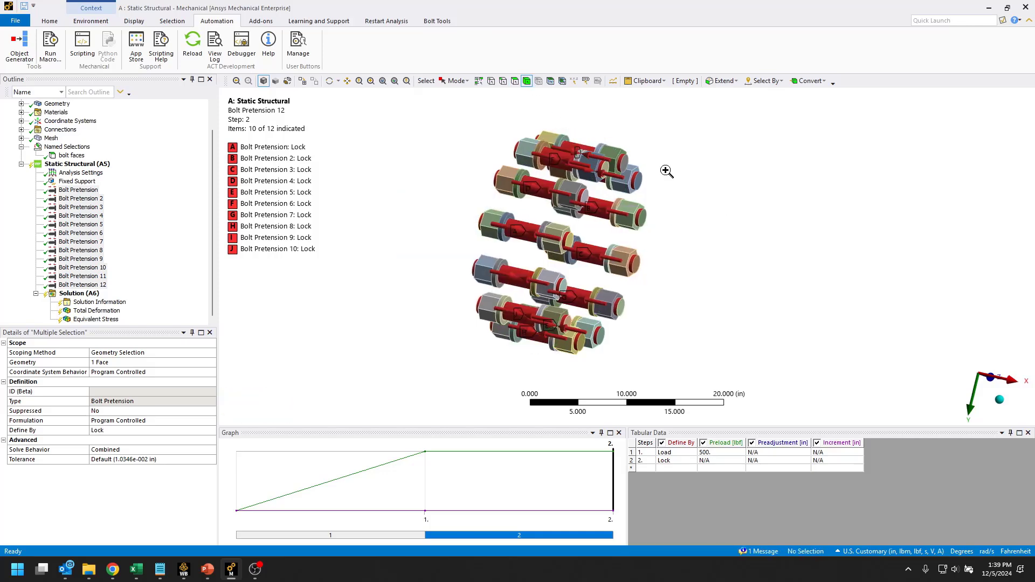
pyautogui.moveTo(430, 125); pyautogui.dragTo(718, 388)
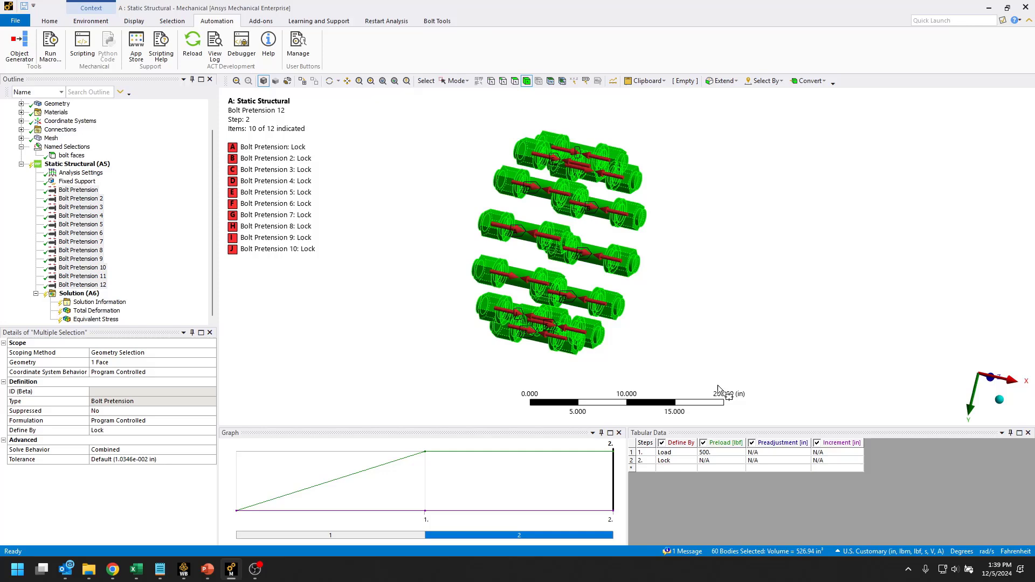
pyautogui.rightClick(658, 218)
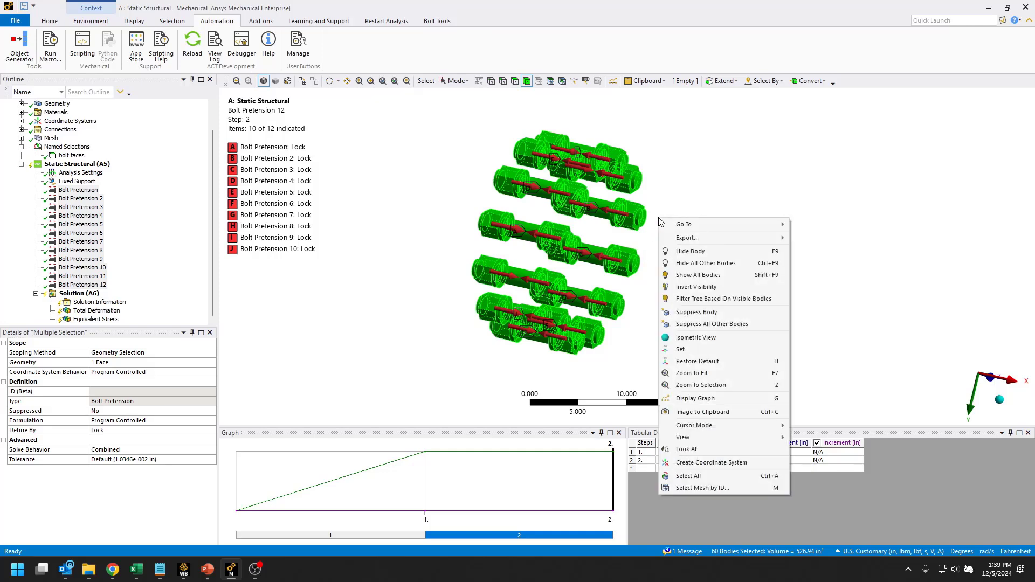
pyautogui.click(699, 312)
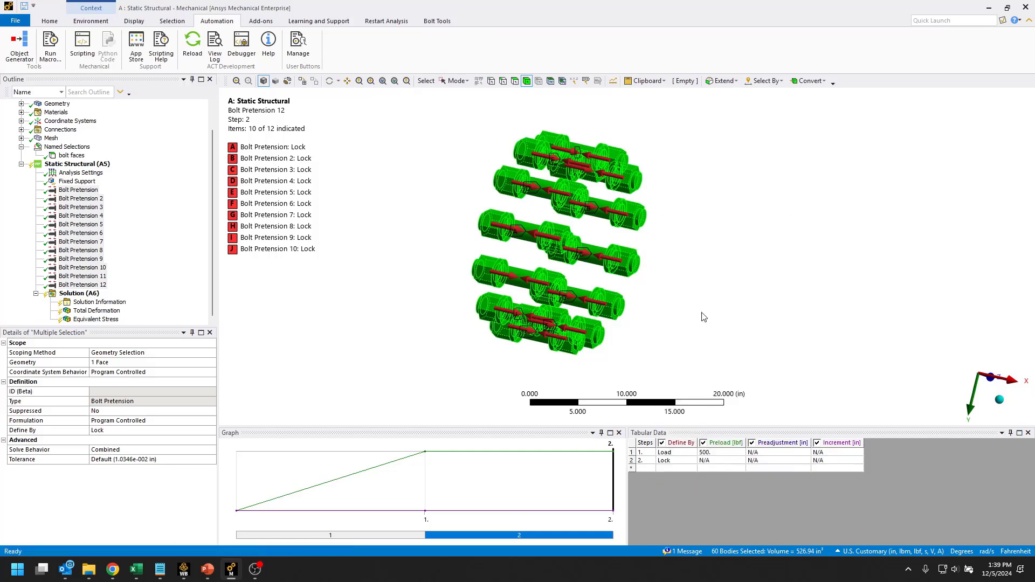
# Show all bodies again and delete the twelve Bolt Pretension loads
pyautogui.rightClick(739, 202)
pyautogui.click(785, 230)
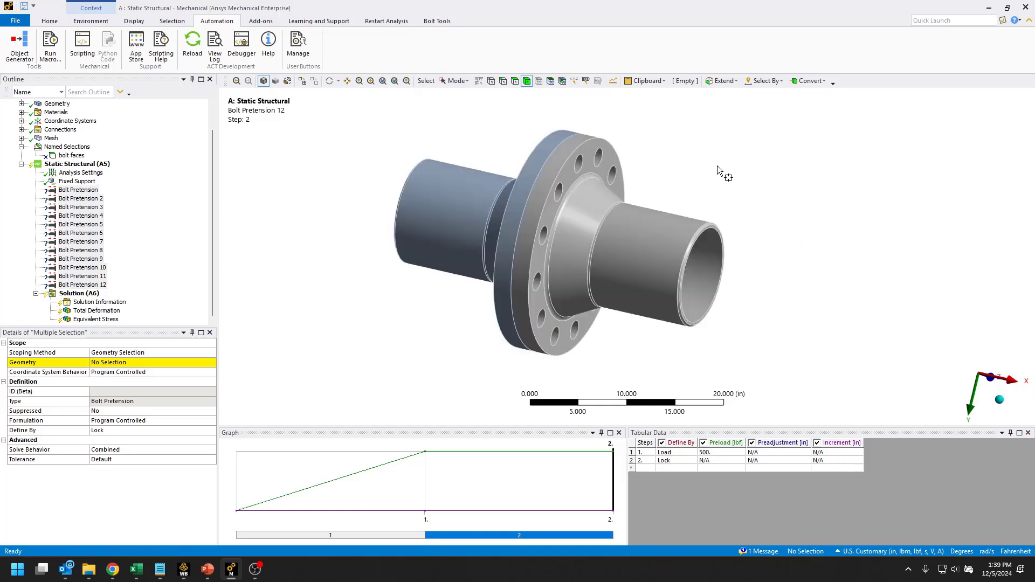
pyautogui.click(78, 190)
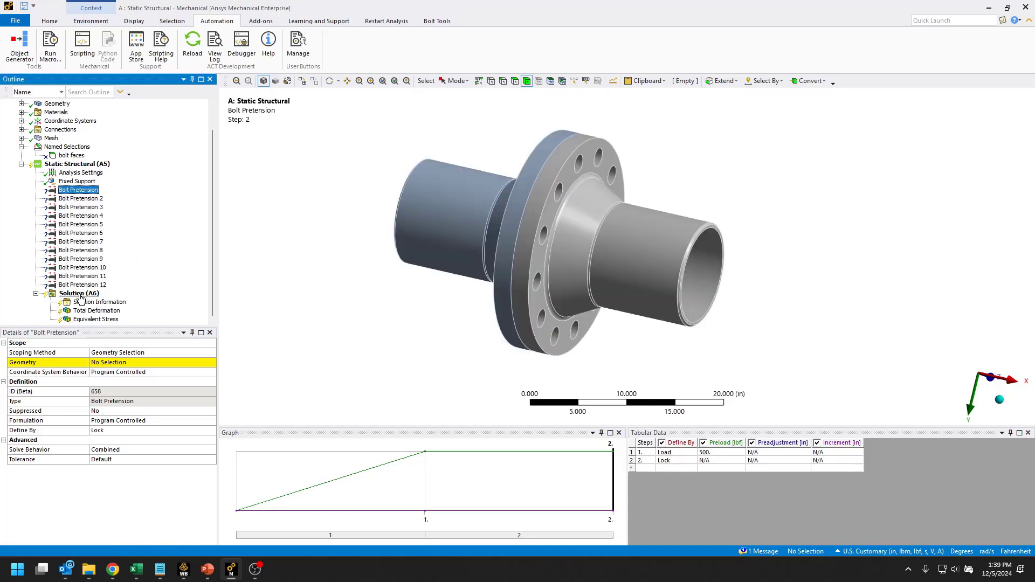
pyautogui.keyDown('shift'); pyautogui.click(84, 285); pyautogui.keyUp('shift')
pyautogui.press('Delete')
pyautogui.press('Return')
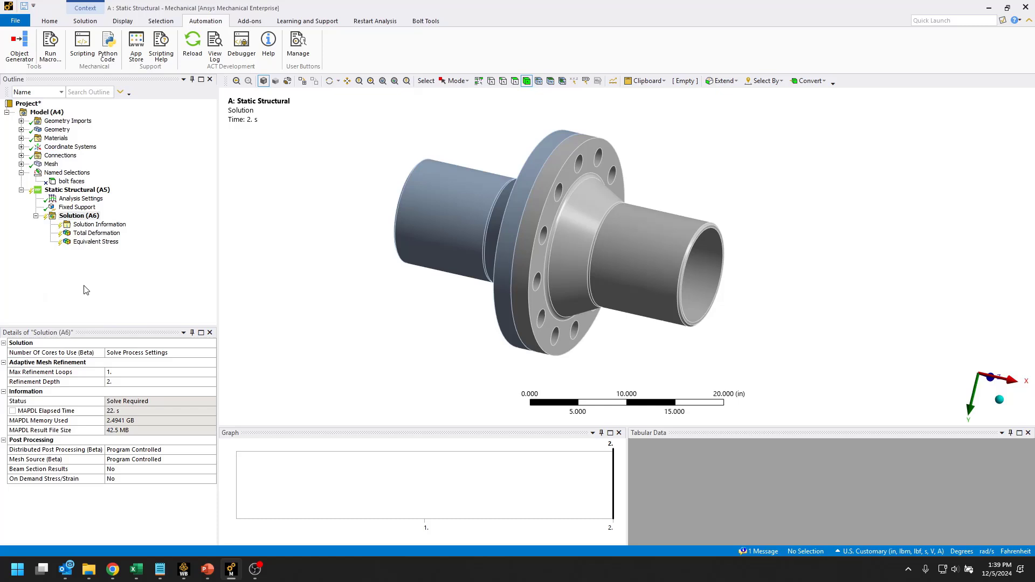
pyautogui.moveTo(824, 234); pyautogui.dragTo(849, 272, button='middle')
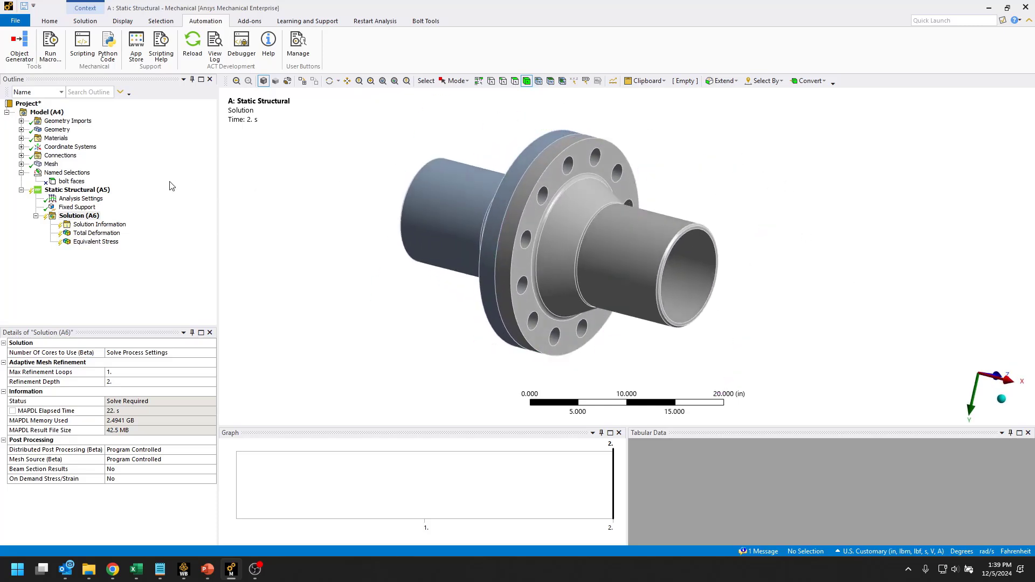
# Insert a Beam connection under Connections with a 1 in radius
pyautogui.click(21, 155)
pyautogui.rightClick(60, 156)
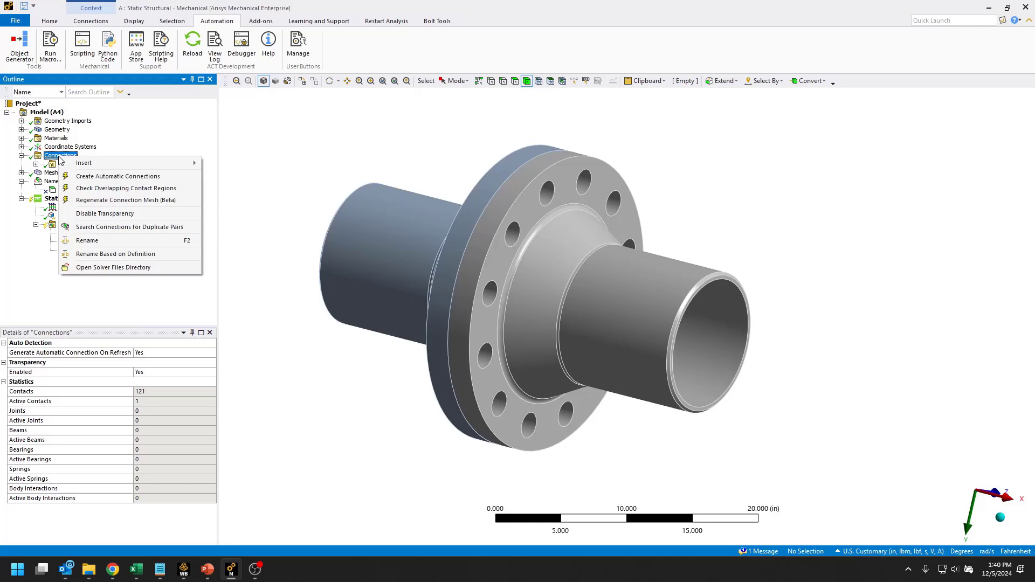
pyautogui.moveTo(104, 167)
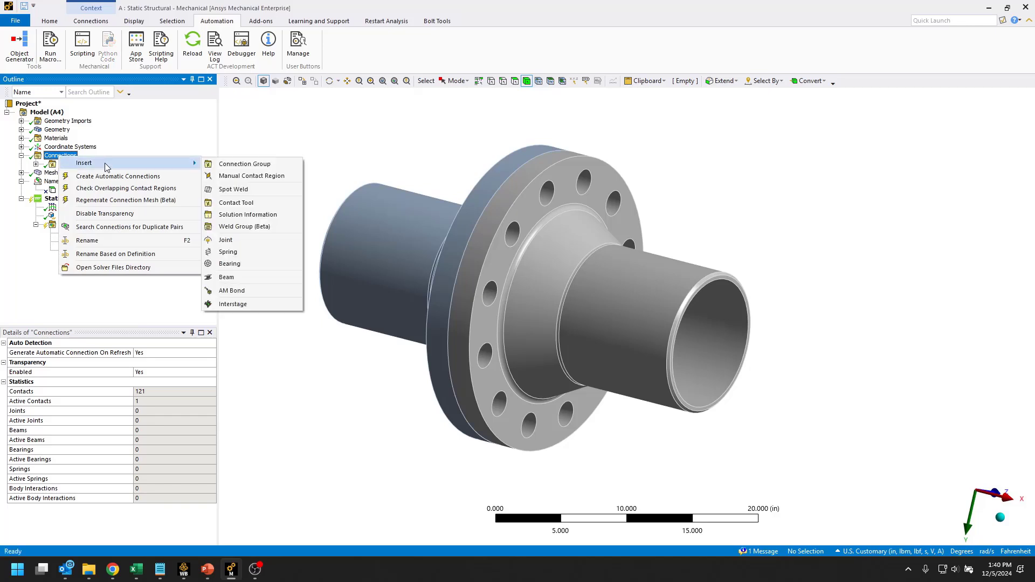
pyautogui.click(243, 276)
pyautogui.moveTo(529, 231); pyautogui.dragTo(441, 230, button='middle')
pyautogui.click(99, 382)
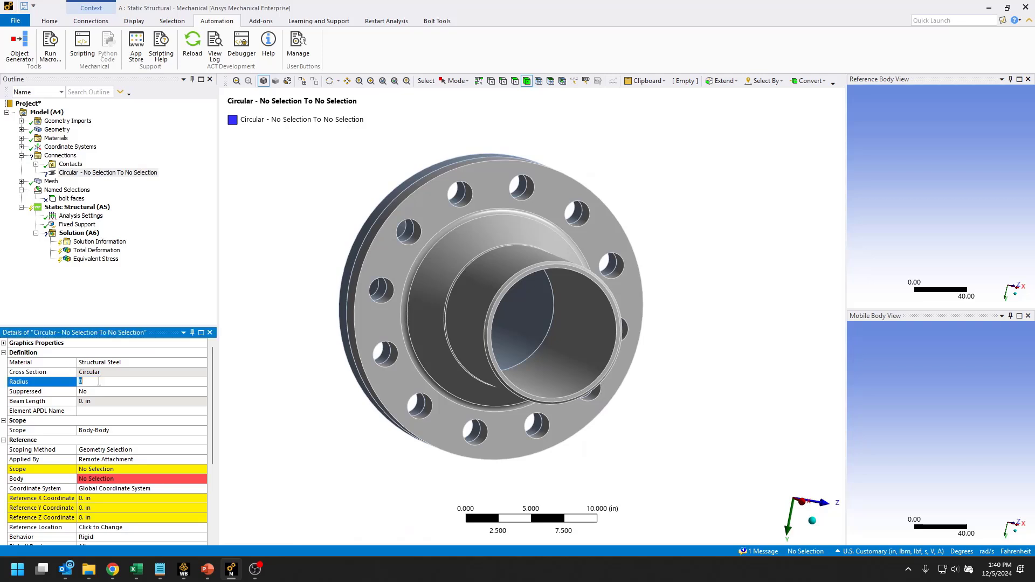
pyautogui.press('Return')
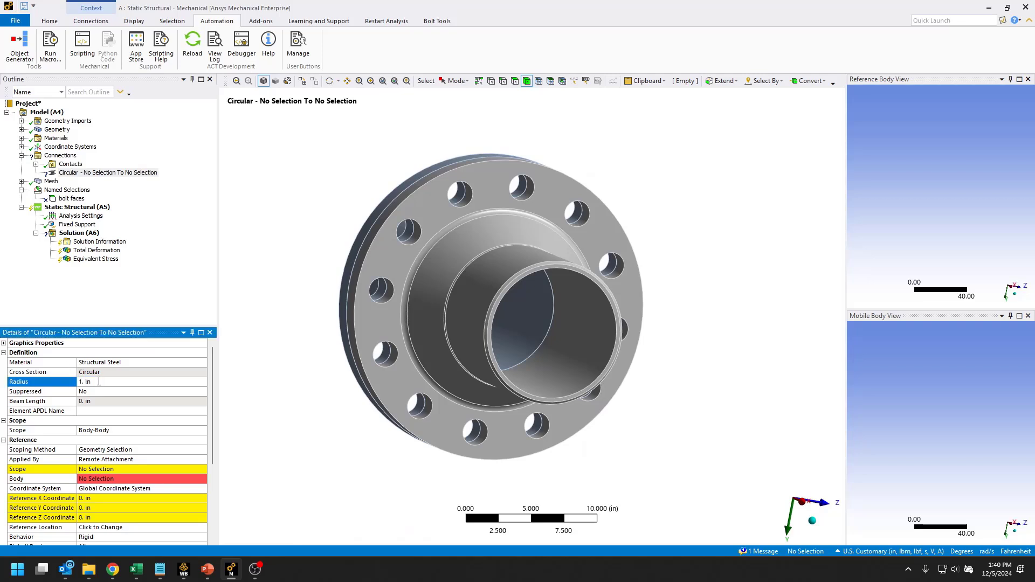
# Scope the beam's reference and mobile ends to two mating bolt-hole faces
pyautogui.click(108, 469)
pyautogui.scroll(5, 432, 183)
pyautogui.click(463, 237)
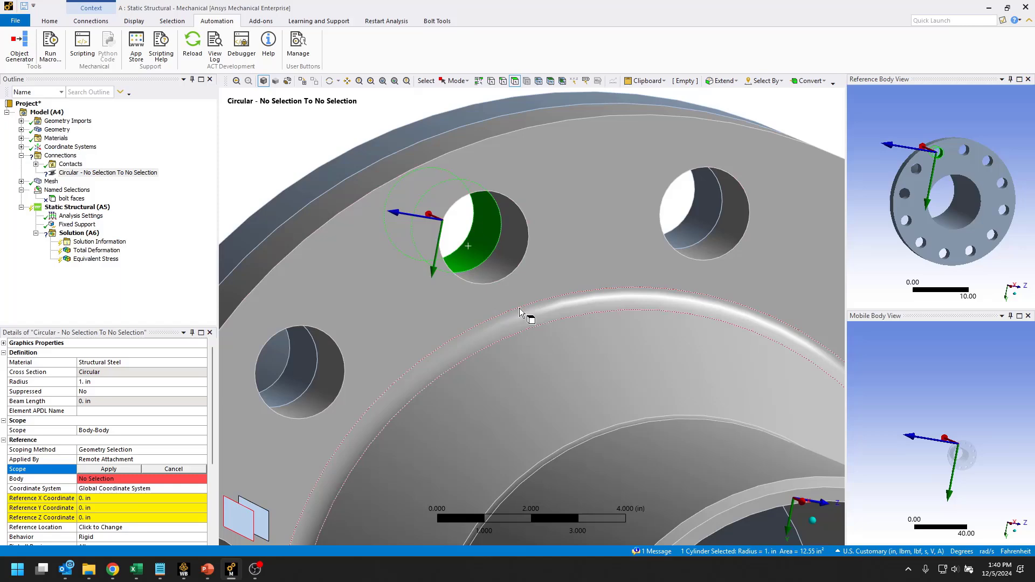
pyautogui.click(125, 469)
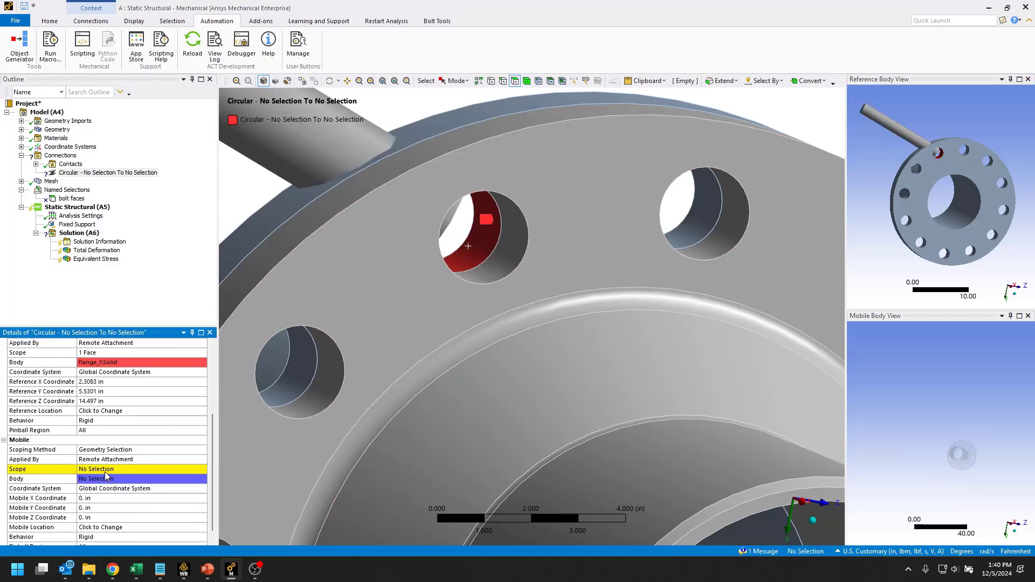
pyautogui.click(106, 469)
pyautogui.click(504, 262)
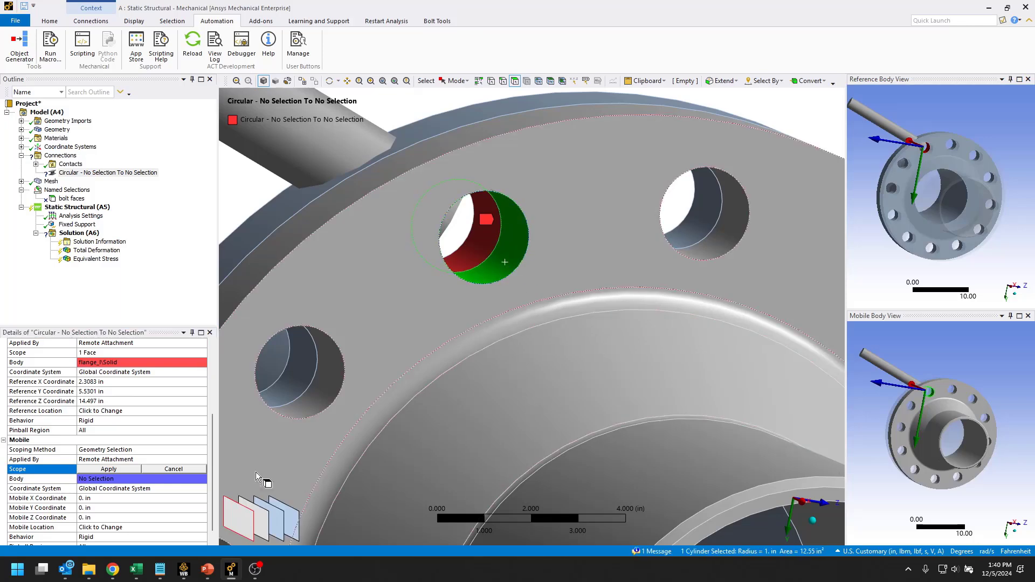
pyautogui.click(108, 469)
pyautogui.scroll(-3, 483, 354)
pyautogui.moveTo(492, 351); pyautogui.dragTo(601, 399, button='middle')
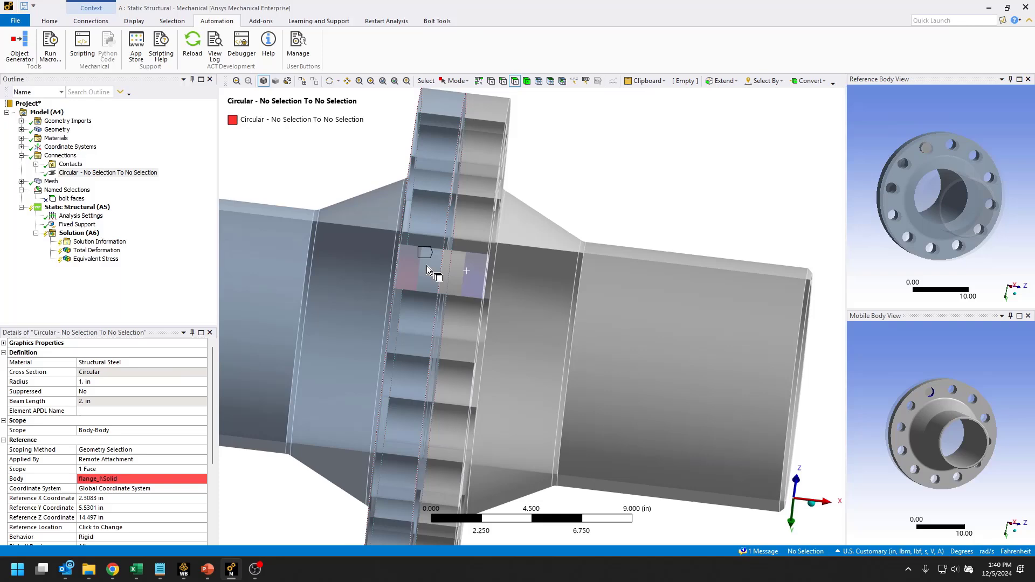
pyautogui.moveTo(404, 286); pyautogui.dragTo(423, 288, button='middle')
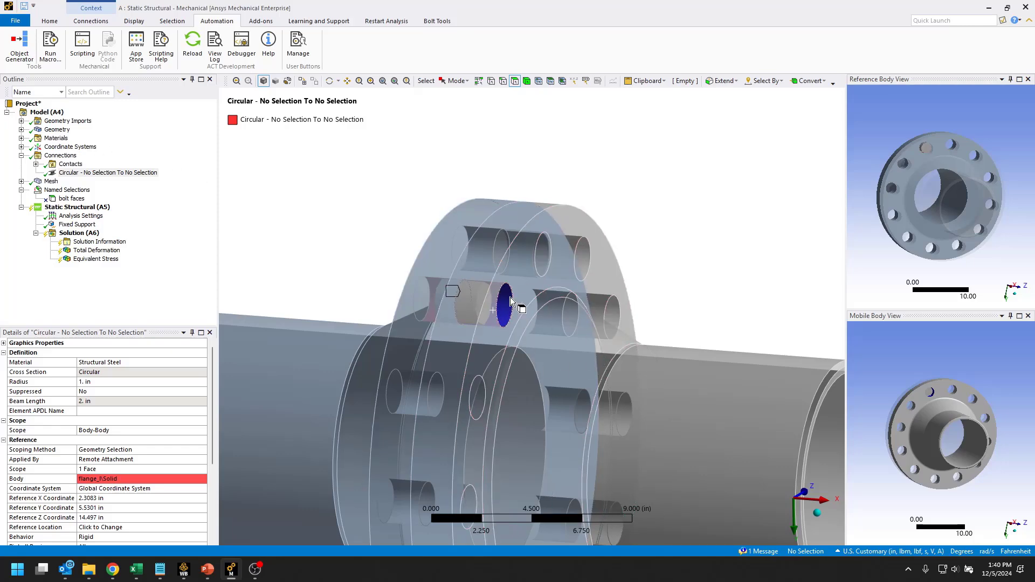
# Hide the front flange body and pick one bolt-hole face on the remaining flange
pyautogui.press('Up')
pyautogui.press('Up')
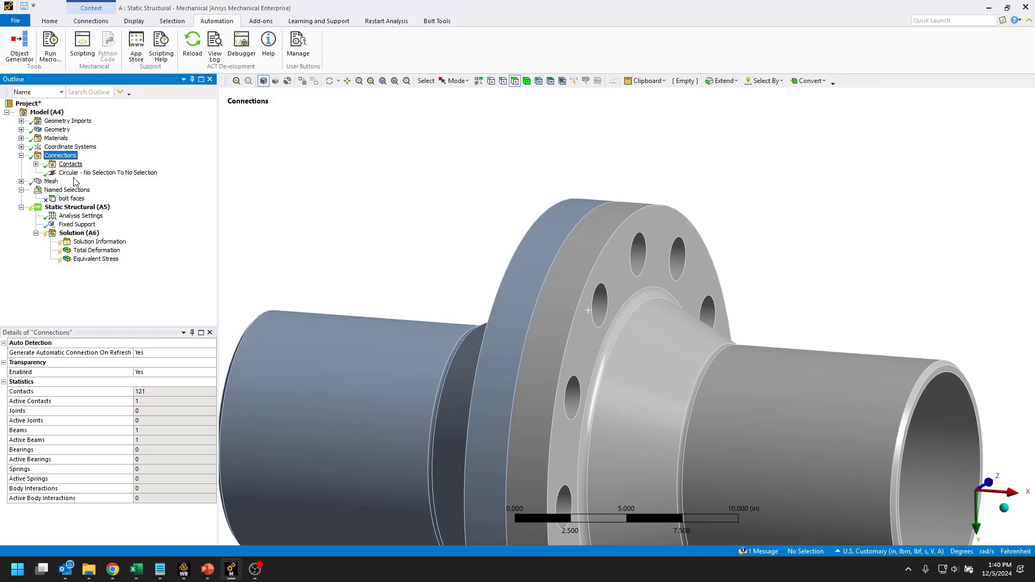
pyautogui.click(612, 339)
pyautogui.press('F9')
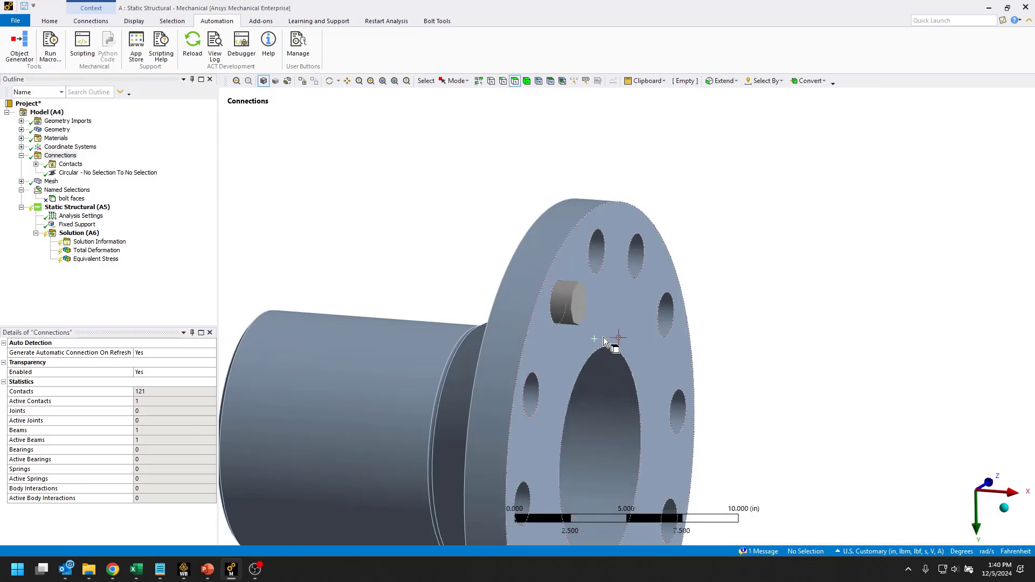
pyautogui.click(597, 253)
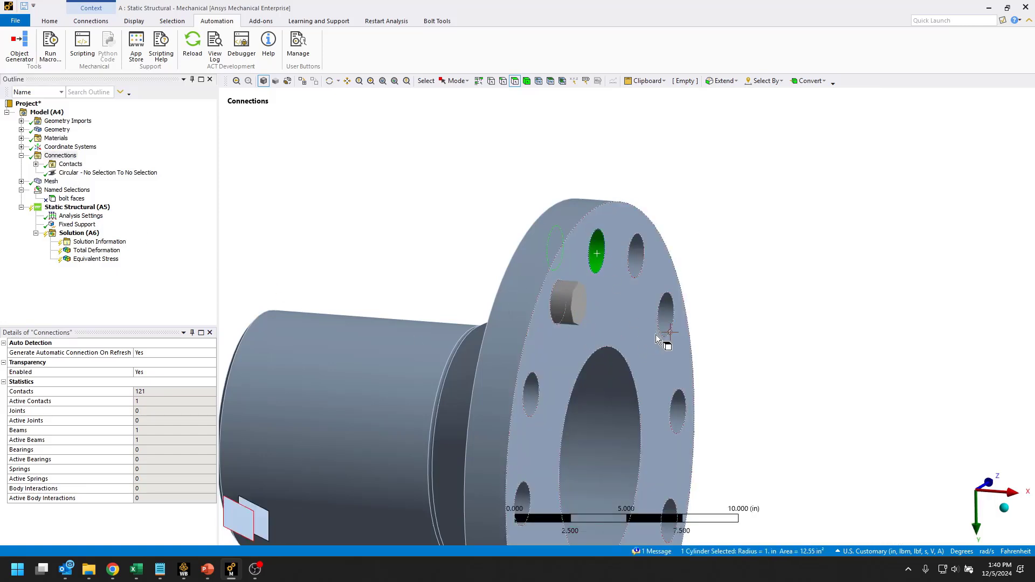
pyautogui.moveTo(575, 349); pyautogui.dragTo(618, 298, button='middle')
# Extend the pick to all same-size bolt-hole faces and save them as named selection 'bolt sides'
pyautogui.click(766, 80)
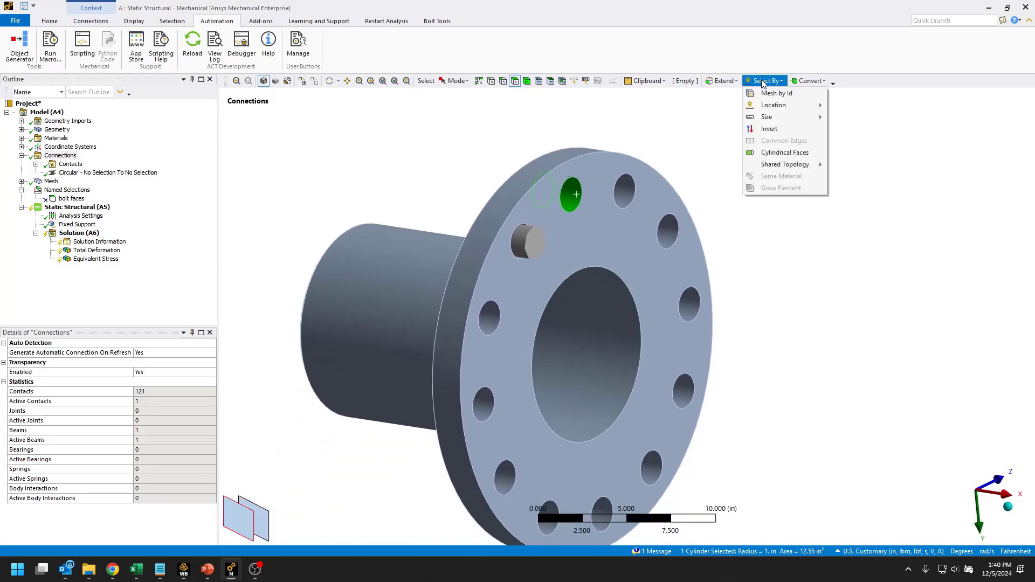
pyautogui.moveTo(784, 121)
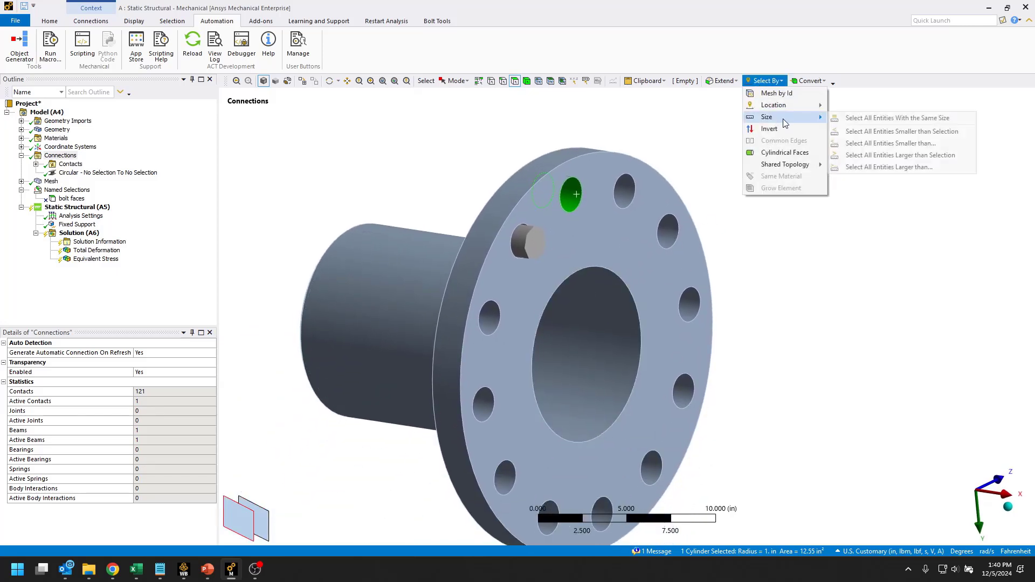
pyautogui.click(883, 119)
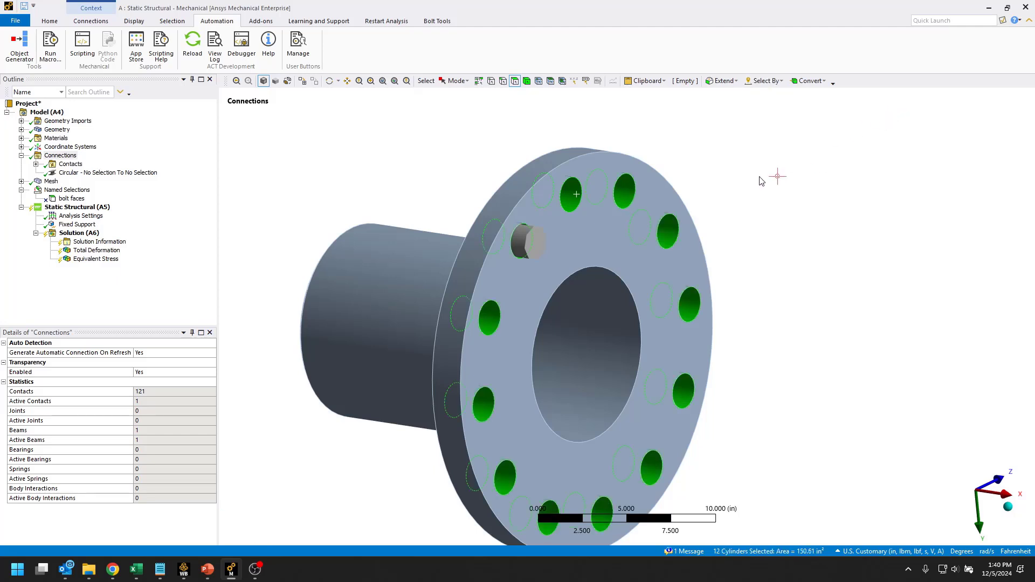
pyautogui.press('n')
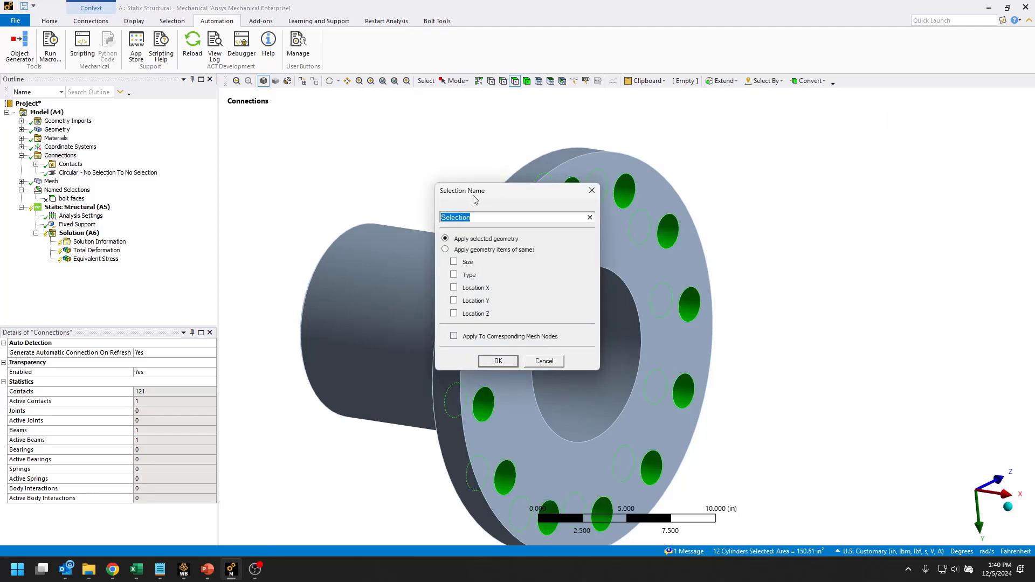
pyautogui.moveTo(474, 200); pyautogui.dragTo(719, 157)
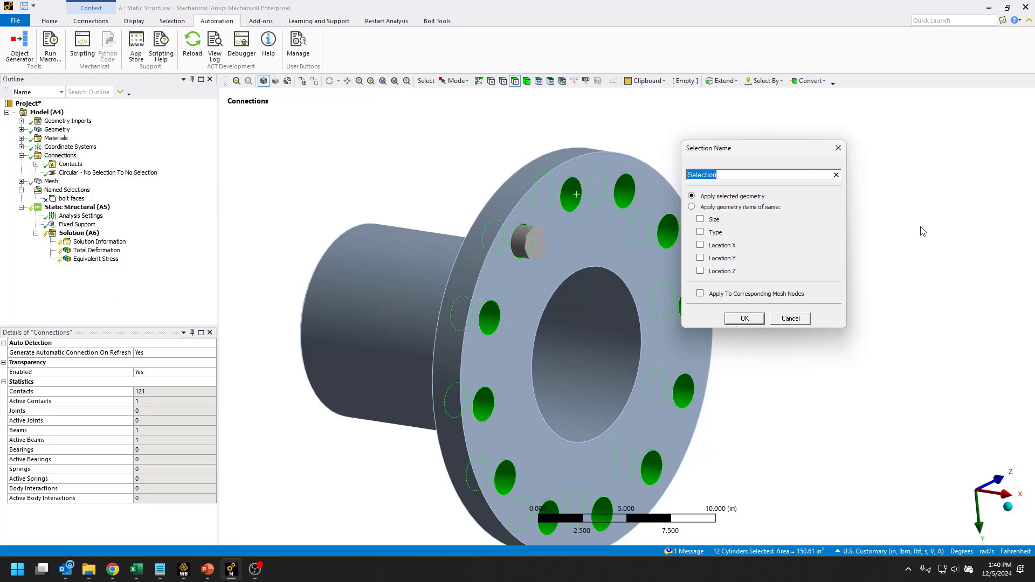
pyautogui.write('bolt sides')
pyautogui.press('Return')
pyautogui.rightClick(708, 166)
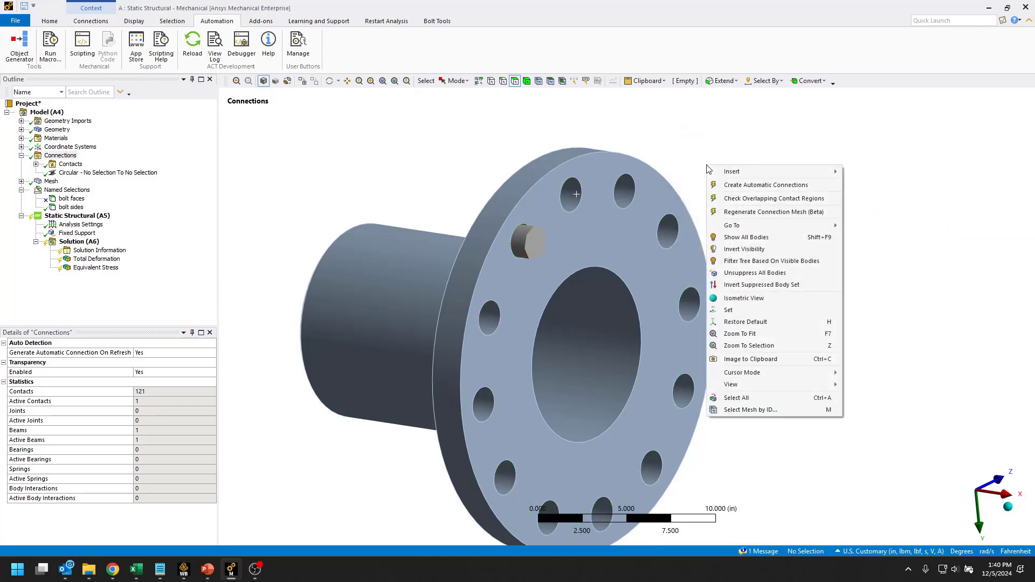
# Show the mating flange, select its 12 same-size bolt-hole faces and name them 'nut sides'
pyautogui.click(764, 249)
pyautogui.click(602, 199)
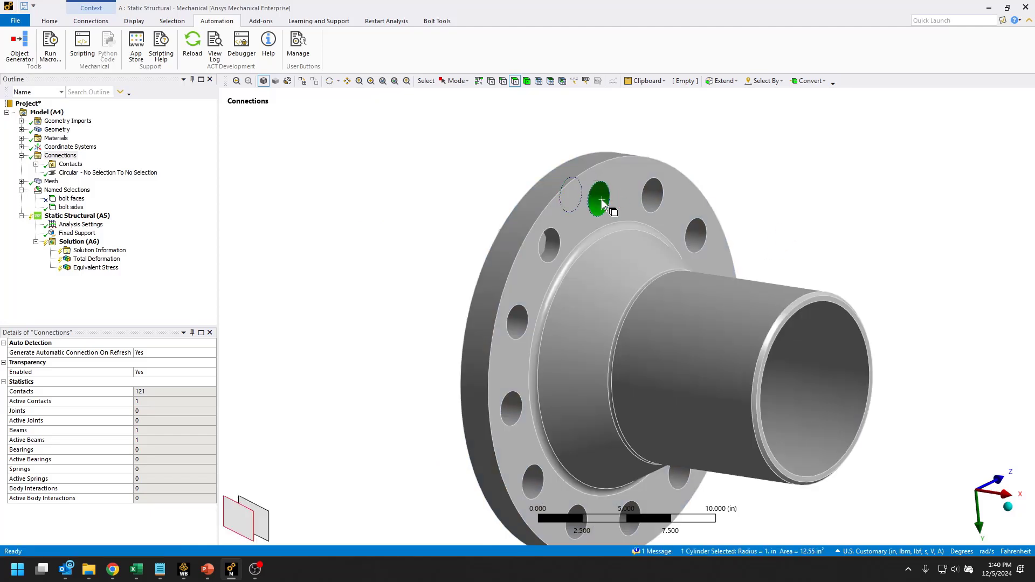
pyautogui.click(766, 81)
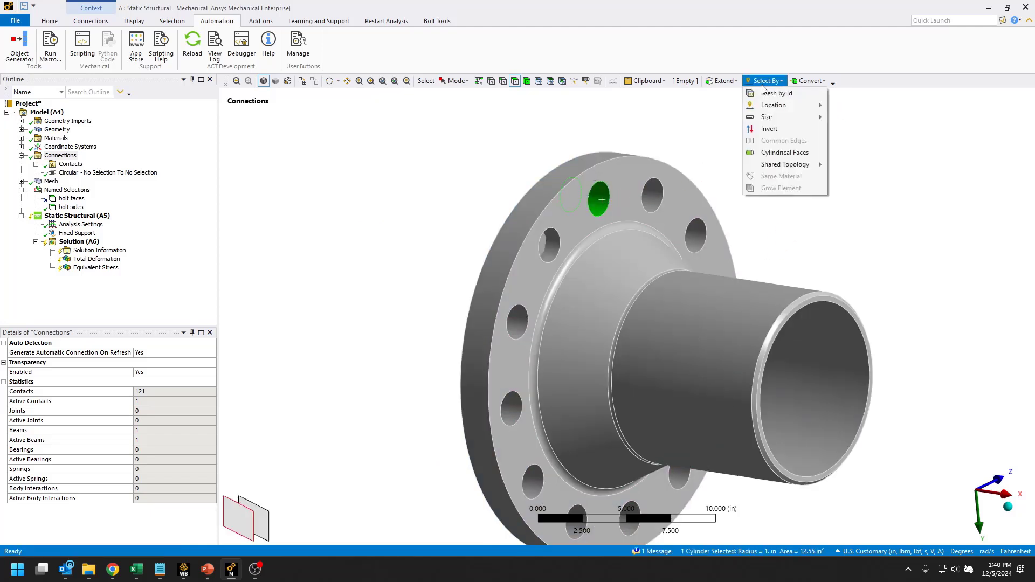
pyautogui.moveTo(782, 117)
pyautogui.click(872, 121)
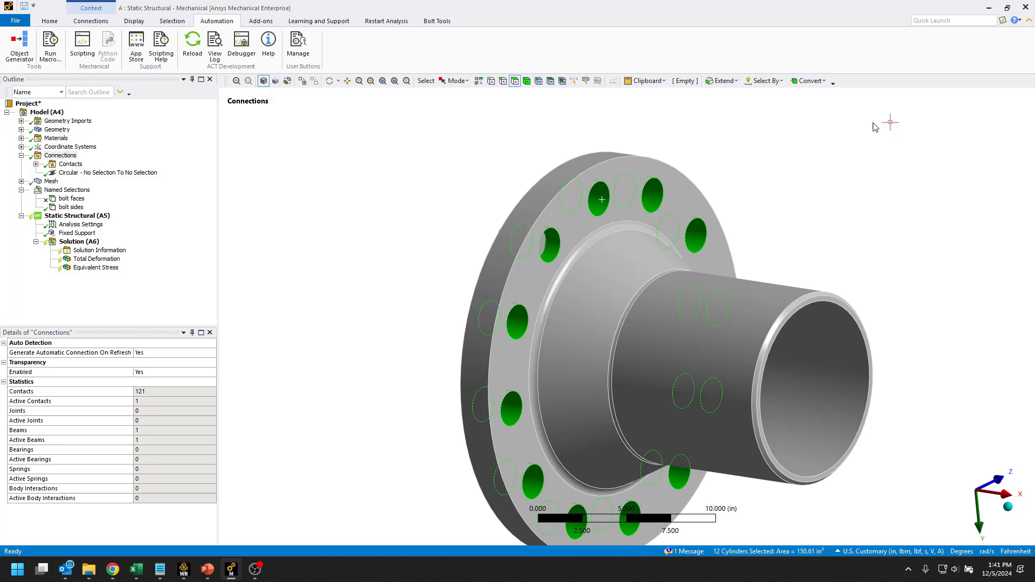
pyautogui.write('n')
pyautogui.write('nu')
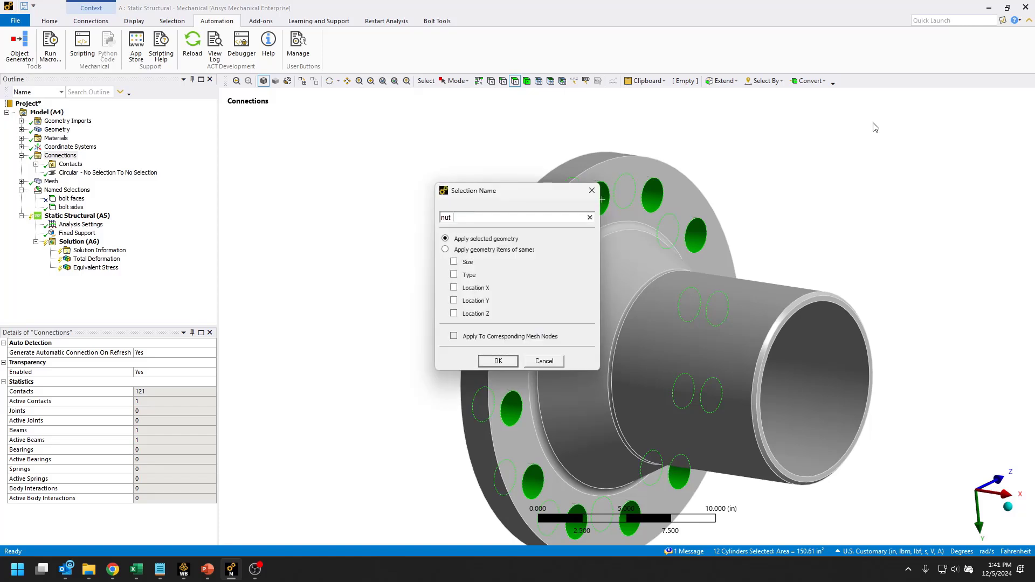
pyautogui.press('Return')
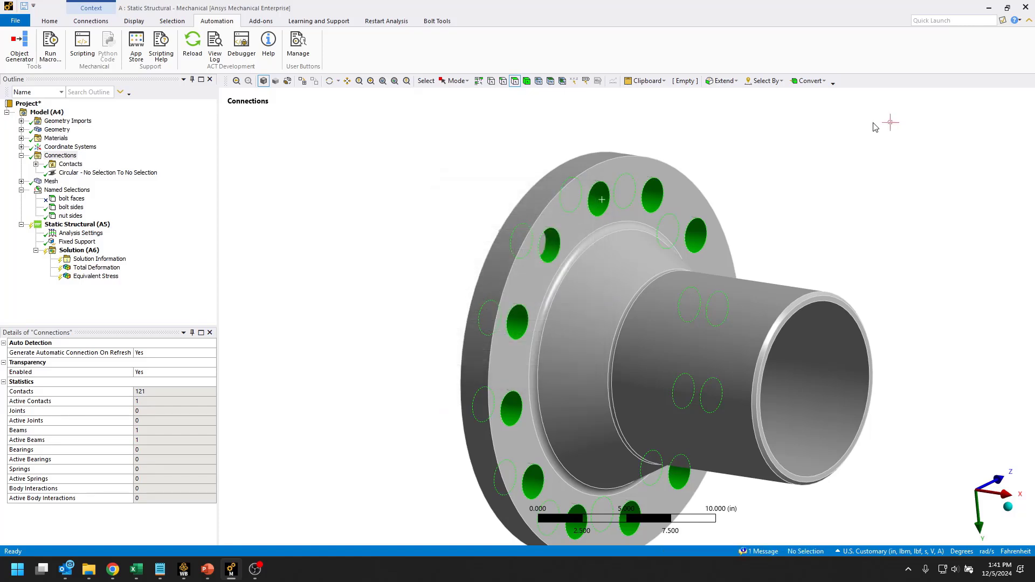
# Show all bodies, then launch Object Generator with the Circular beam connection as template
pyautogui.rightClick(814, 174)
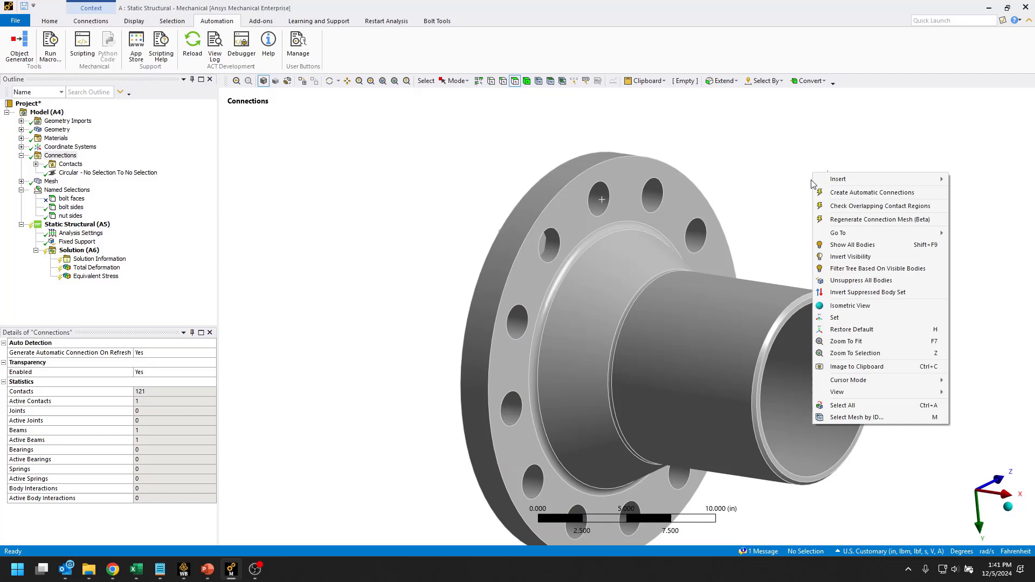
pyautogui.click(916, 246)
pyautogui.moveTo(461, 224); pyautogui.dragTo(429, 197, button='middle')
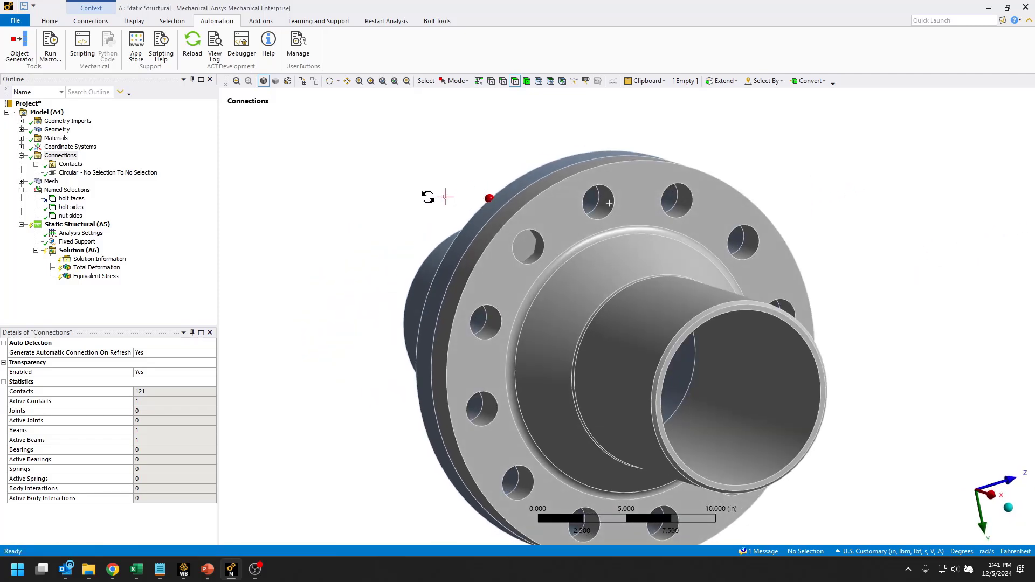
pyautogui.click(114, 173)
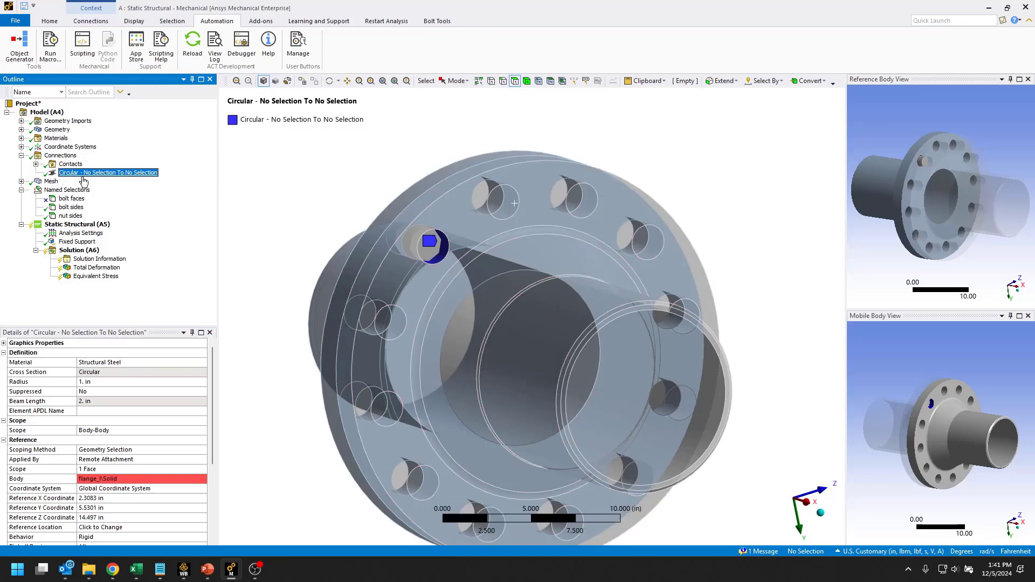
pyautogui.click(18, 45)
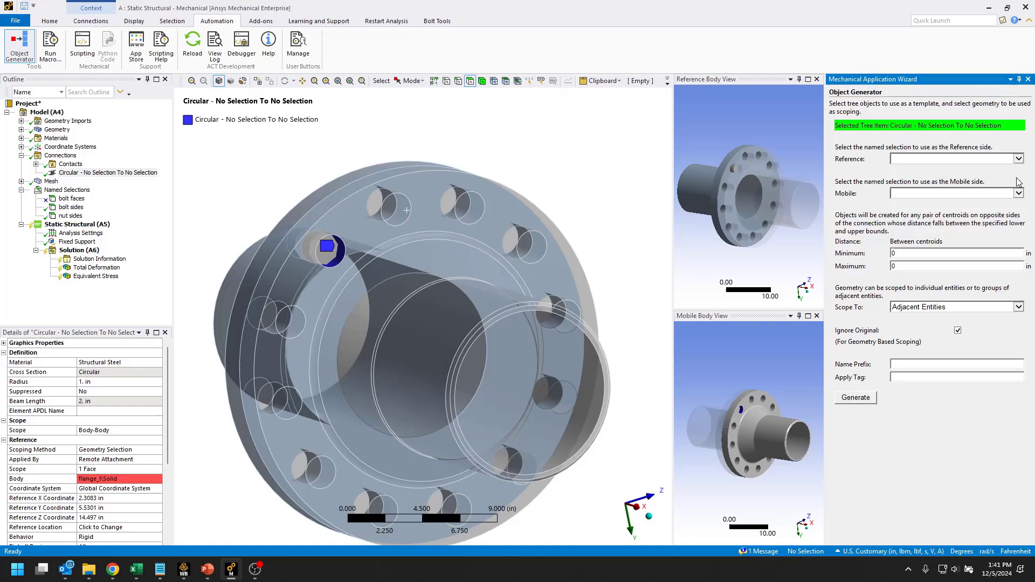
# Generate beams with Reference 'bolt sides', Mobile 'nut sides' and maximum centroid distance 3
pyautogui.click(1018, 158)
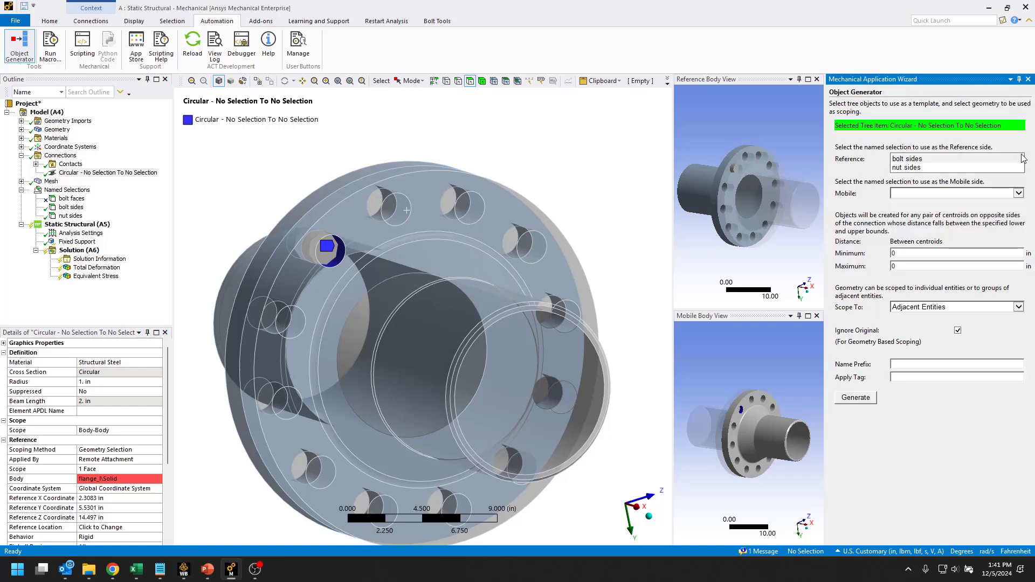
pyautogui.click(928, 159)
pyautogui.click(1019, 193)
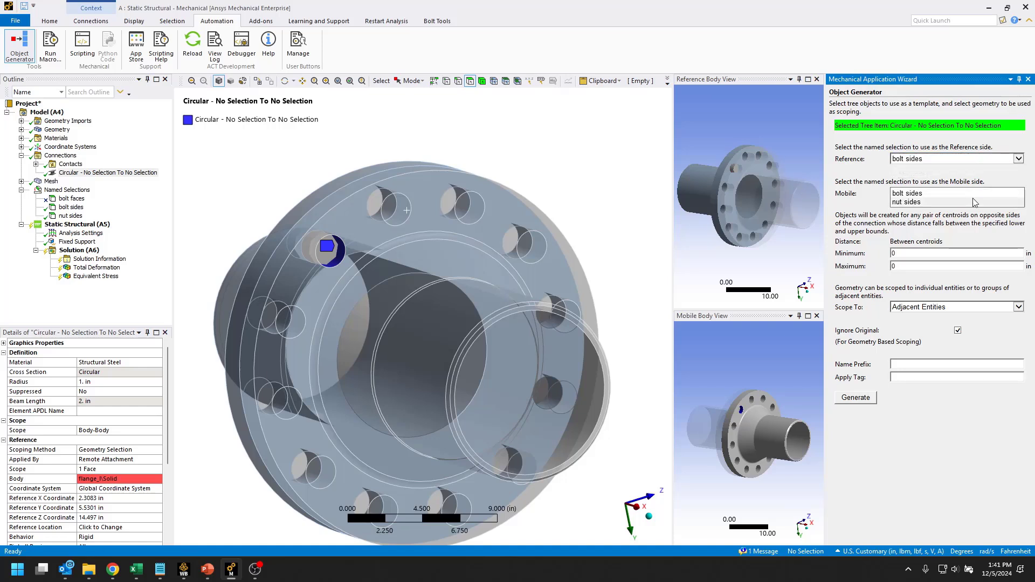
pyautogui.click(915, 205)
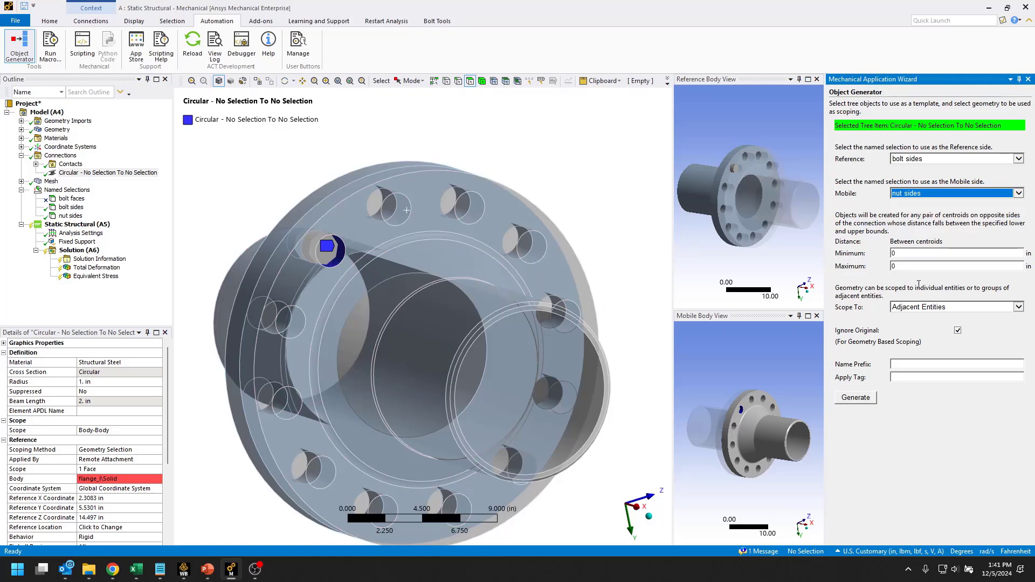
pyautogui.click(912, 267)
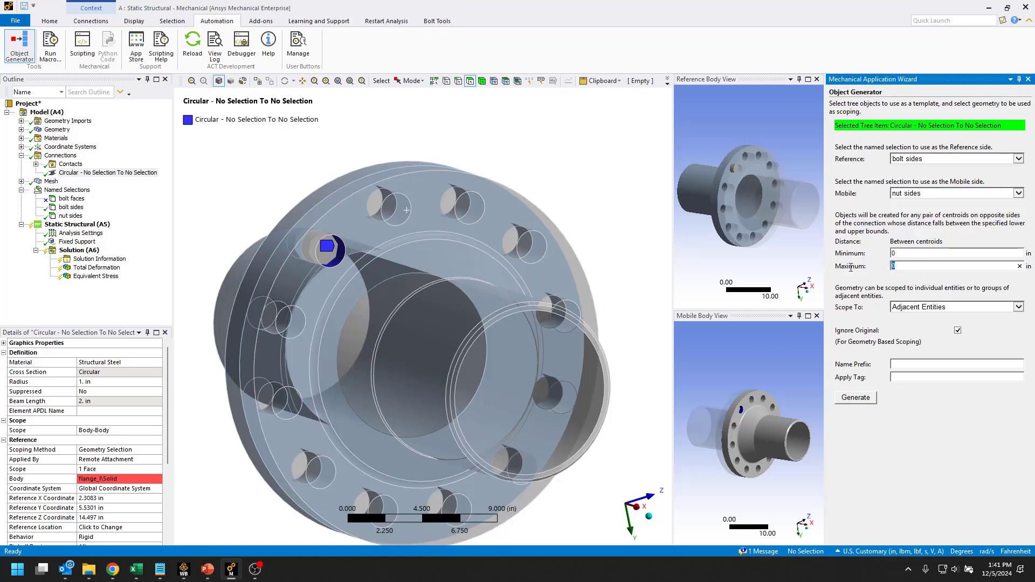
pyautogui.write('3')
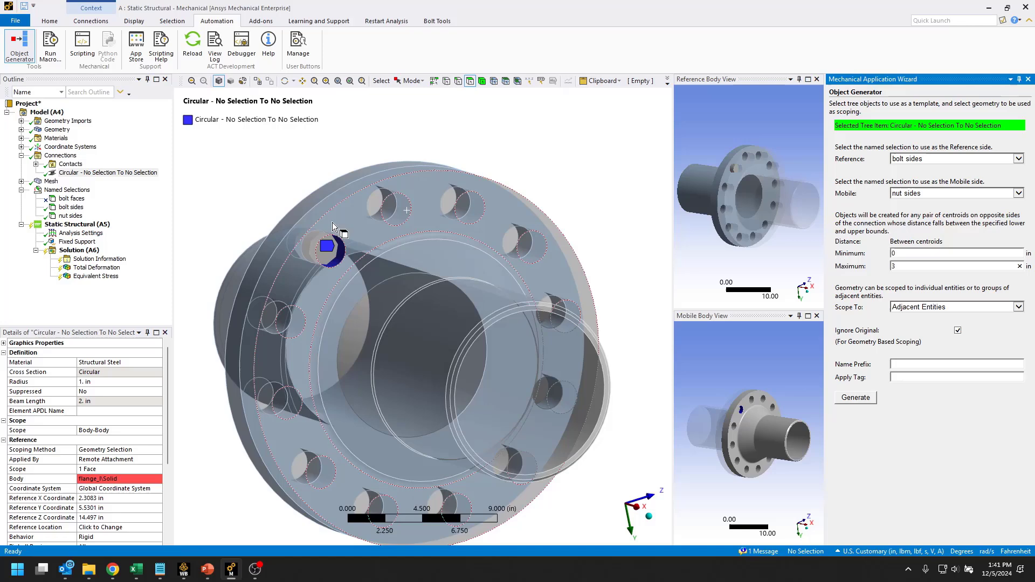
pyautogui.moveTo(394, 246); pyautogui.dragTo(347, 235, button='middle')
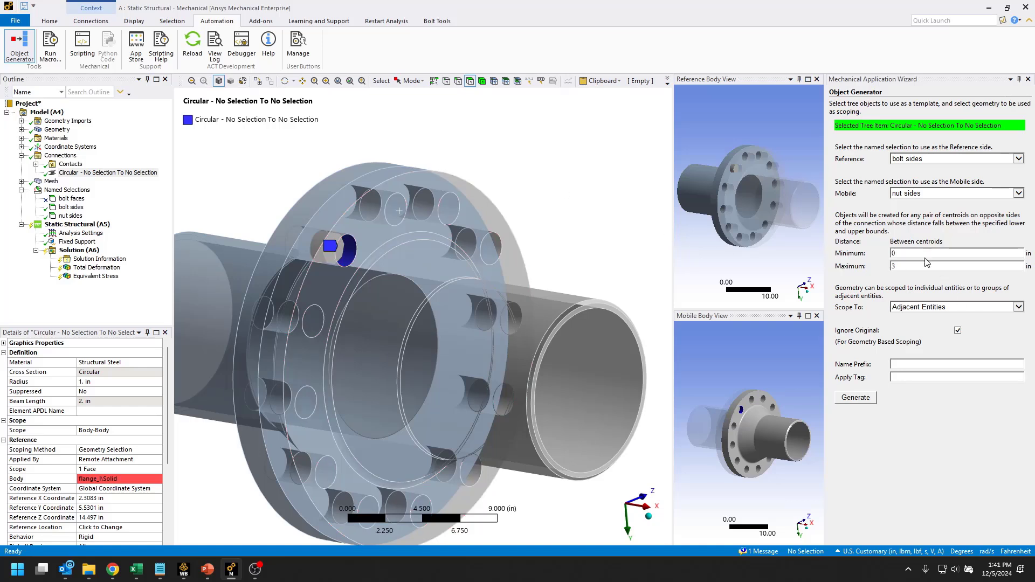
pyautogui.click(856, 399)
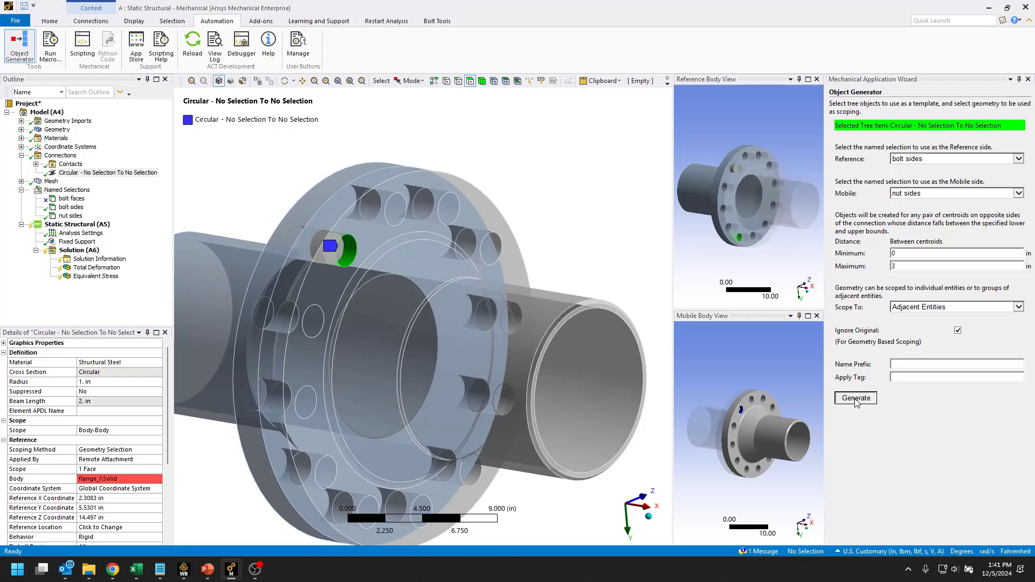
# Close the wizard and drag all twelve Circular beams onto Static Structural (A5)
pyautogui.click(1028, 80)
pyautogui.click(146, 172)
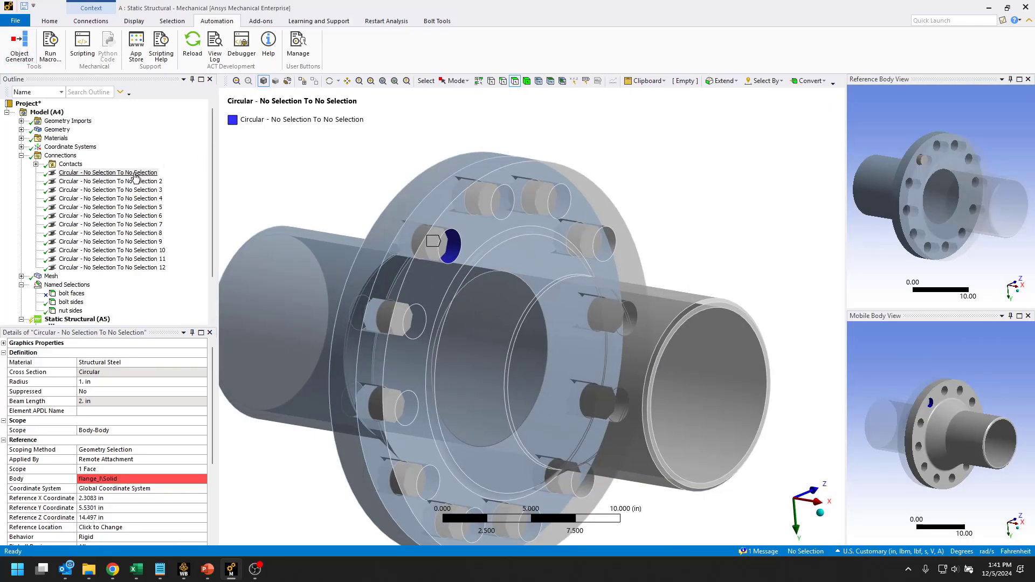
pyautogui.keyDown('shift'); pyautogui.click(143, 267); pyautogui.keyUp('shift')
pyautogui.moveTo(674, 323); pyautogui.dragTo(466, 304, button='middle')
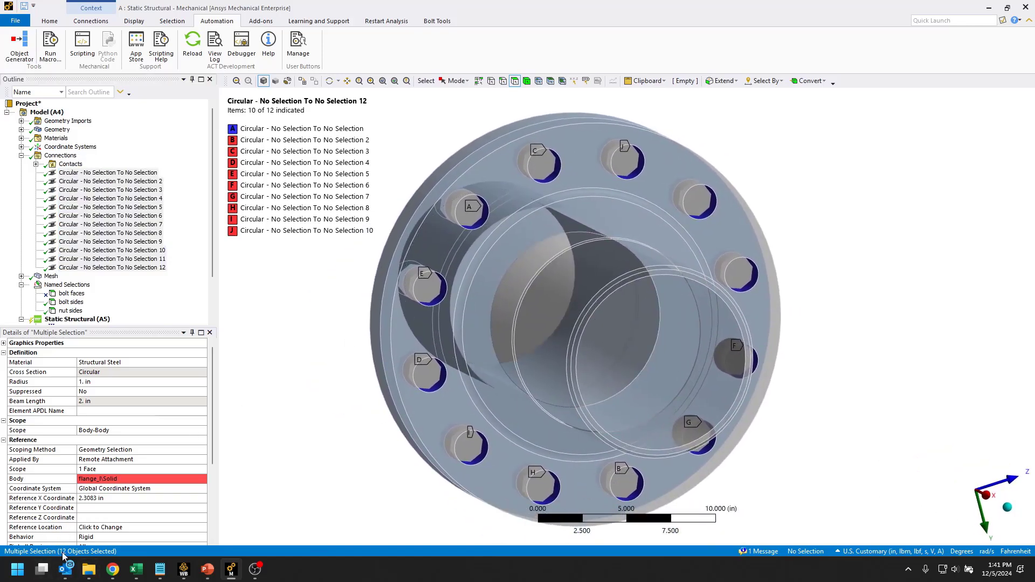
pyautogui.moveTo(607, 286); pyautogui.dragTo(562, 275, button='middle')
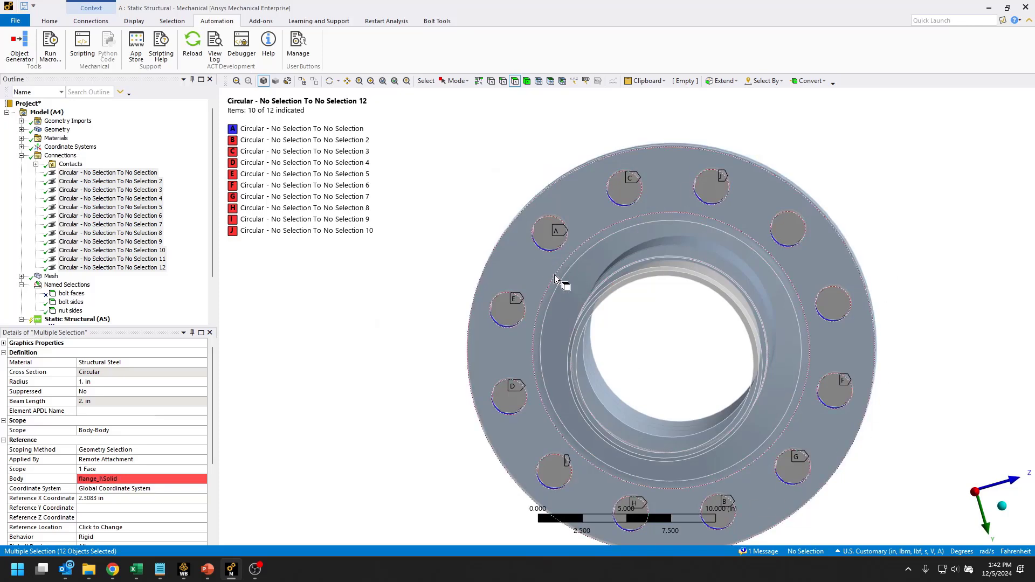
pyautogui.moveTo(574, 275); pyautogui.dragTo(679, 275, button='middle')
pyautogui.scroll(-2, 108, 237)
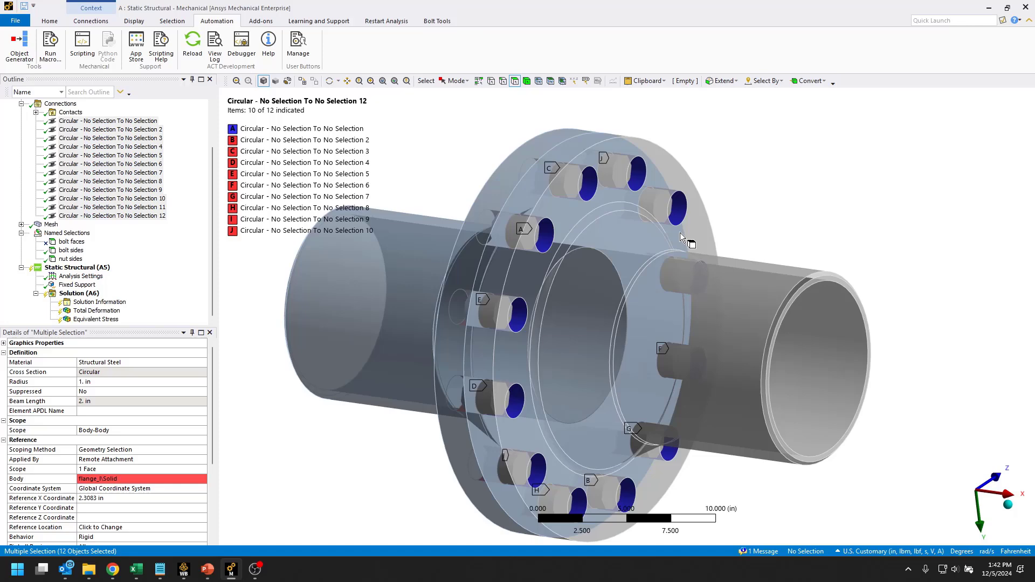
pyautogui.moveTo(678, 235); pyautogui.dragTo(642, 252, button='middle')
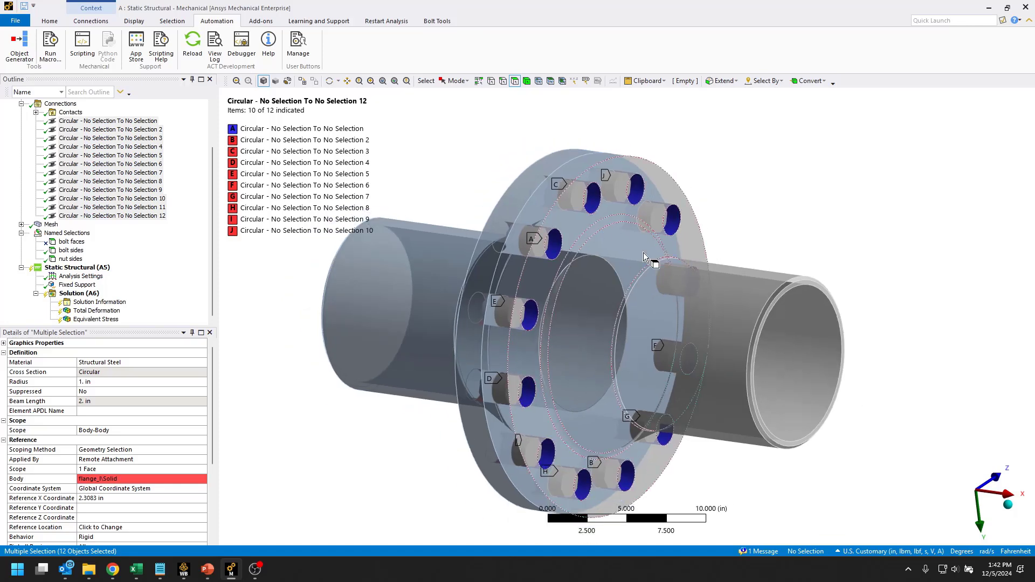
pyautogui.moveTo(104, 125); pyautogui.dragTo(76, 270)
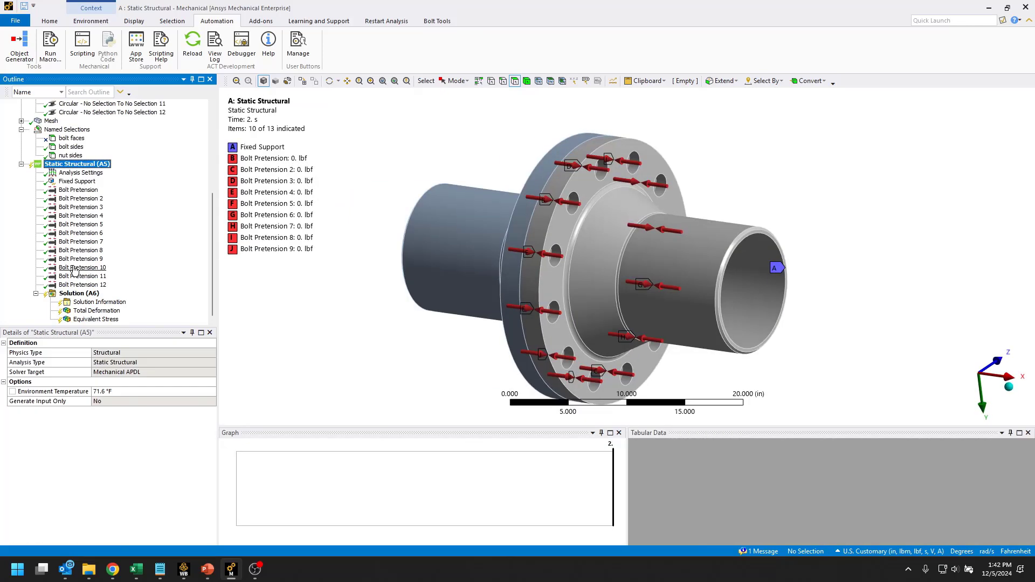
# Select Bolt Pretension 1–12 and give them a 500 lbf preload in step 1
pyautogui.click(77, 192)
pyautogui.keyDown('shift'); pyautogui.click(83, 285); pyautogui.keyUp('shift')
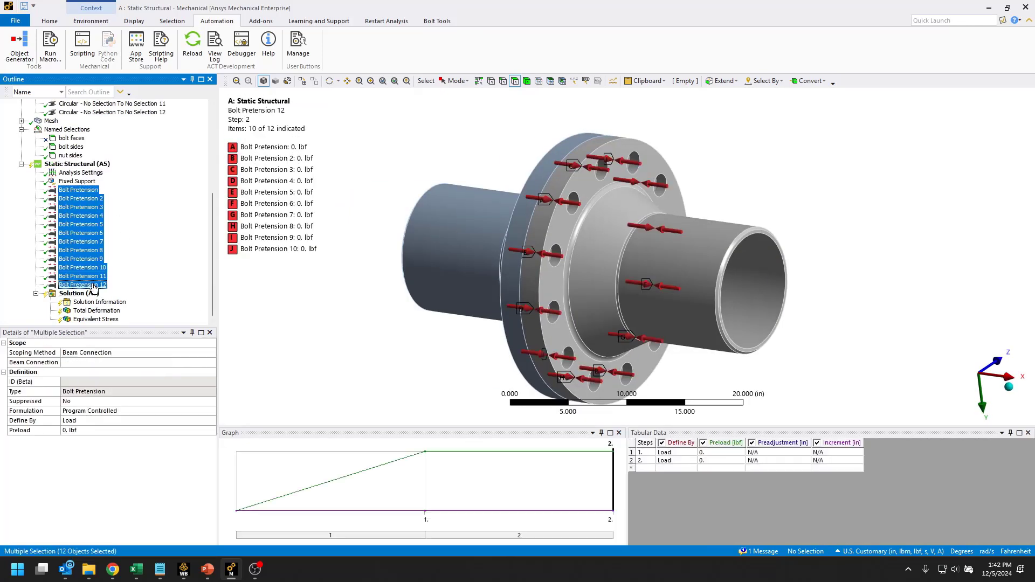
pyautogui.click(96, 429)
pyautogui.press('Return')
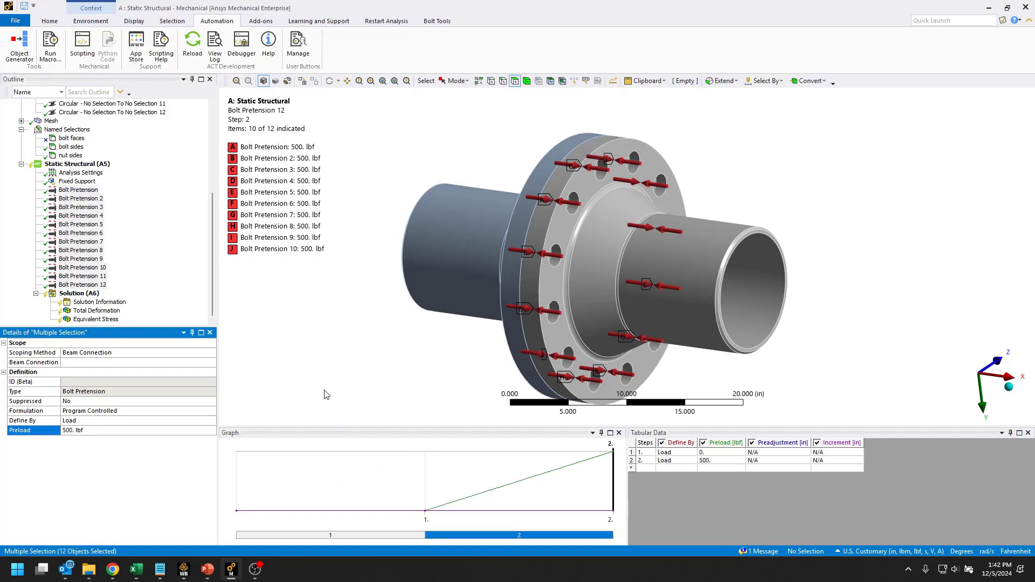
pyautogui.click(327, 534)
pyautogui.click(111, 431)
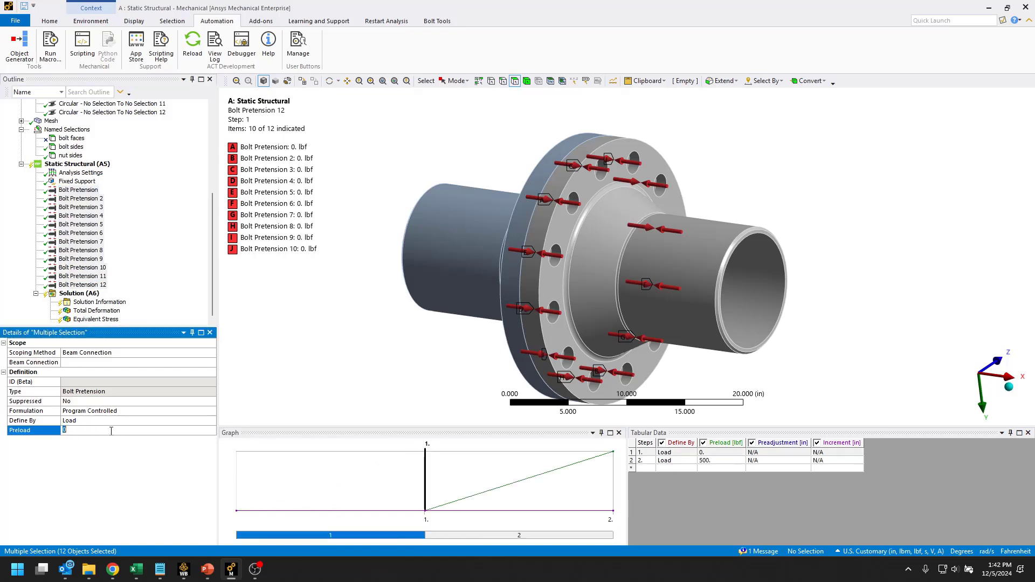
pyautogui.write('500')
pyautogui.press('Return')
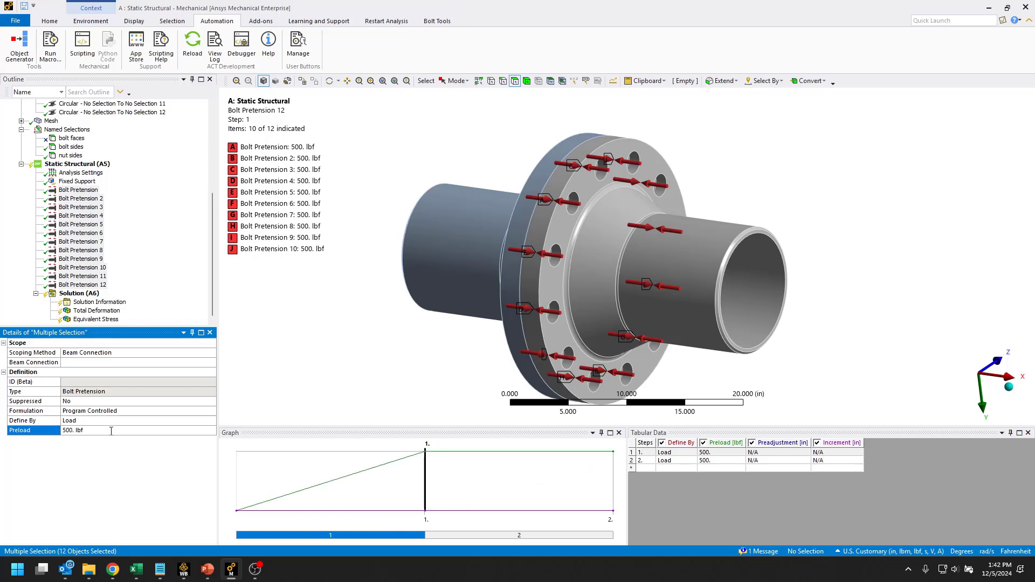
# Set the twelve bolt pretensions' Define By to Lock in step 2
pyautogui.click(472, 536)
pyautogui.click(127, 421)
pyautogui.click(121, 421)
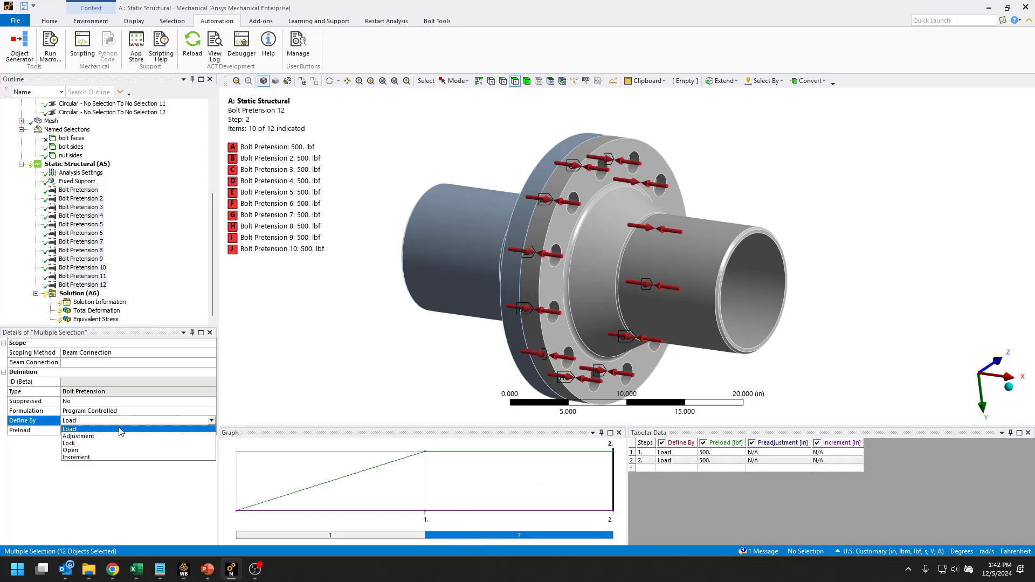
pyautogui.click(102, 443)
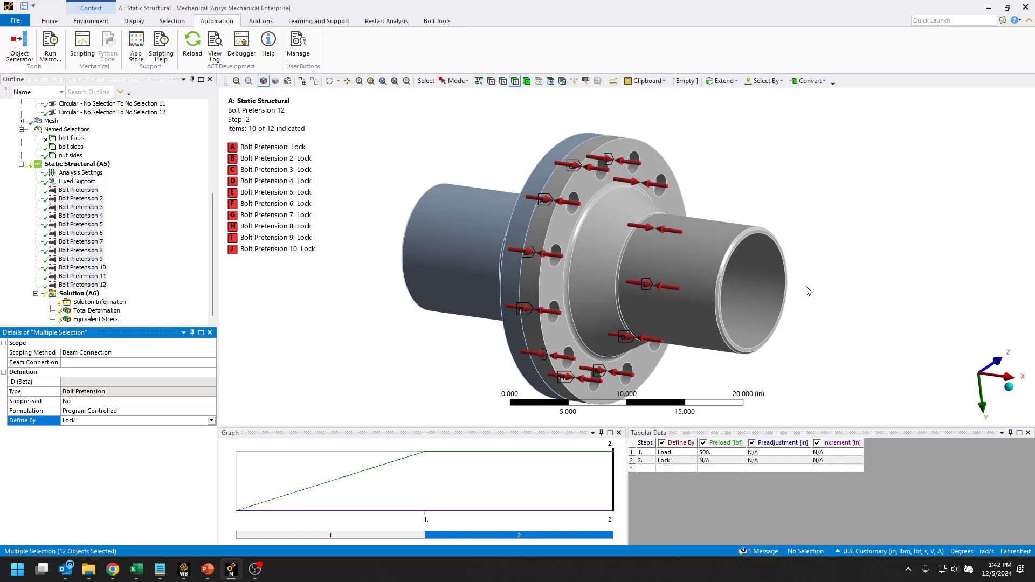
pyautogui.moveTo(653, 233); pyautogui.dragTo(648, 236, button='middle')
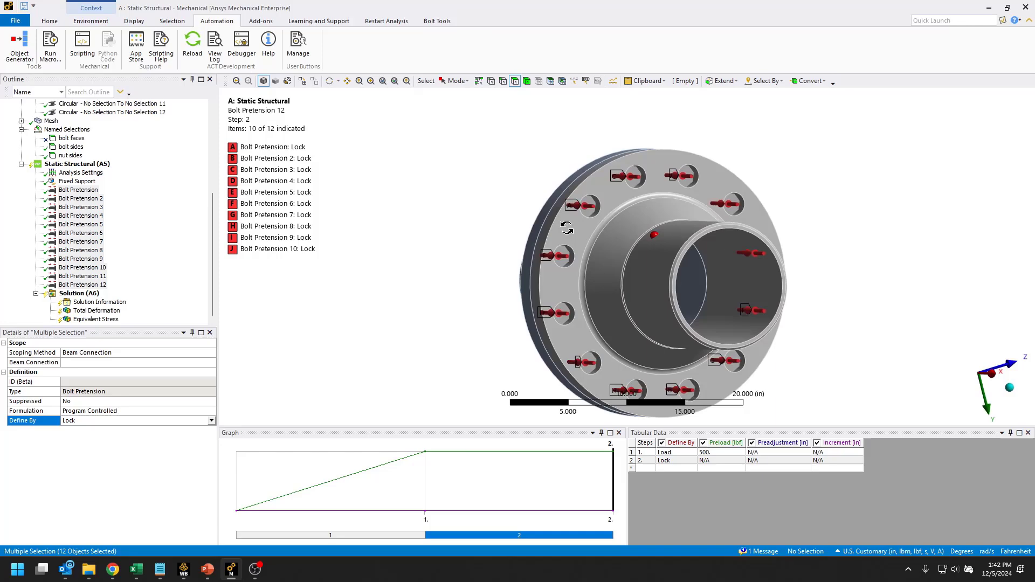
pyautogui.moveTo(566, 229); pyautogui.dragTo(659, 231, button='middle')
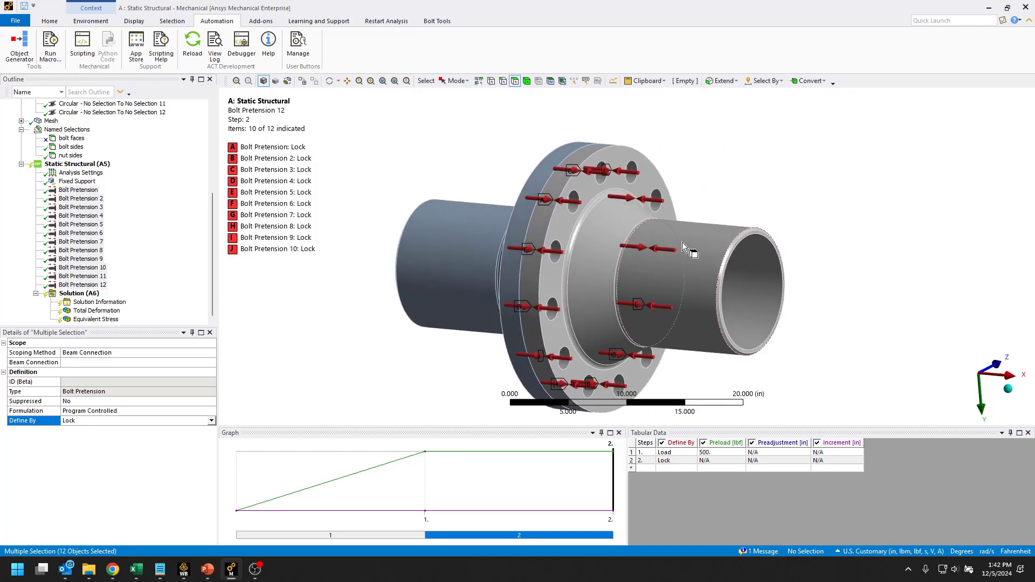
pyautogui.moveTo(754, 230)
pyautogui.mouseDown(button='middle')
pyautogui.moveTo(836, 224)
pyautogui.moveTo(843, 238)
pyautogui.moveTo(759, 237)
pyautogui.mouseUp(button='middle')
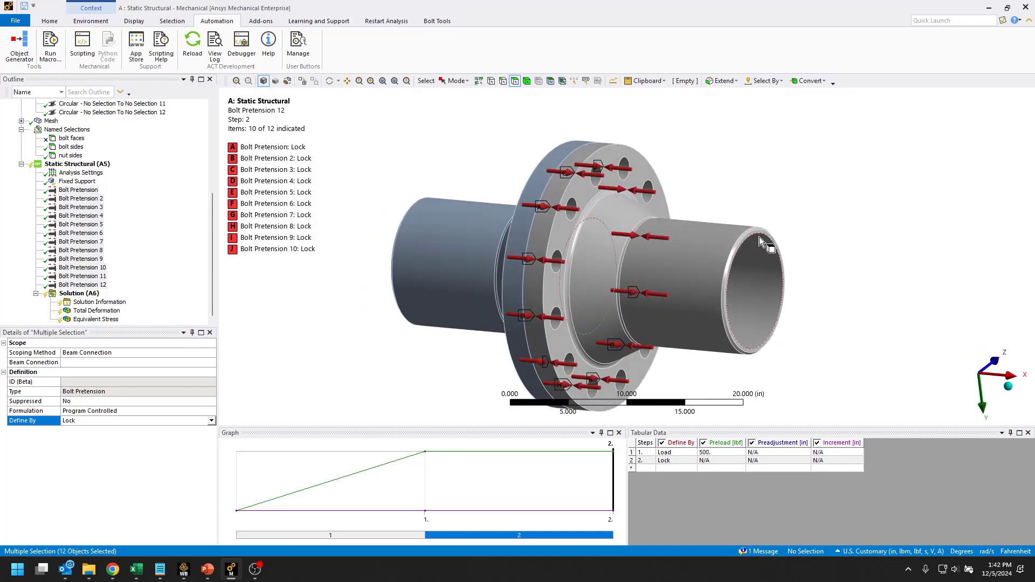